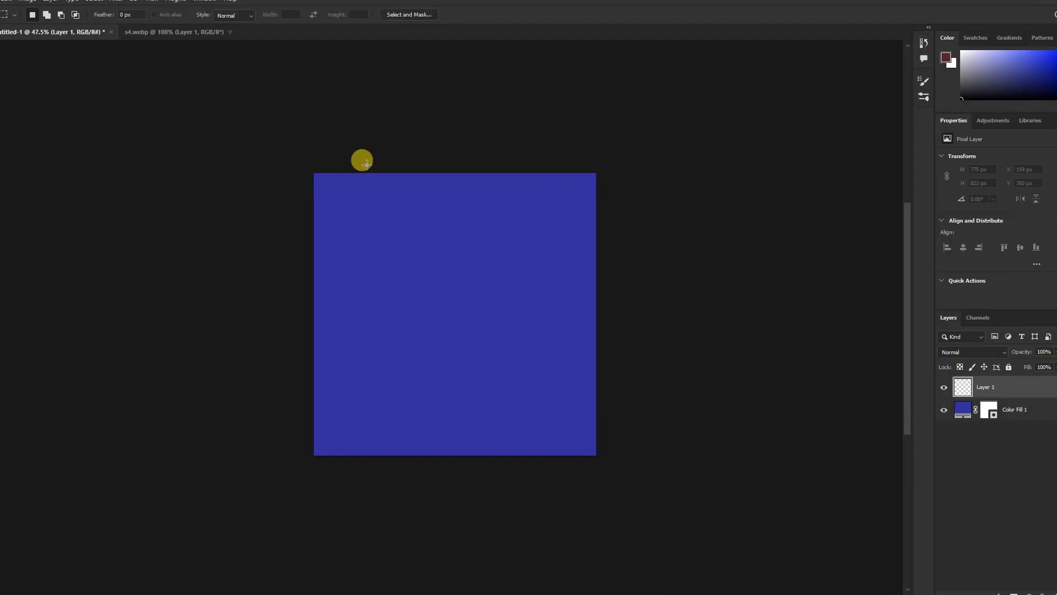
Drag a tall rectangular selection along the blue canvas's upper-left edge.
drag(371, 173, 210, 362)
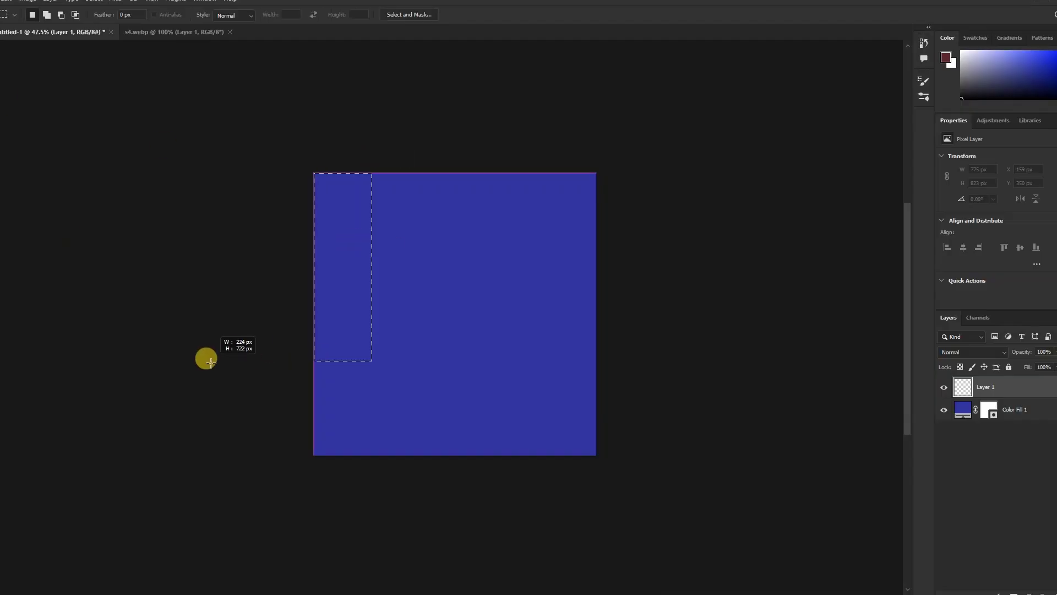
Choose a soft brush and set the foreground colour to light purple.
key(b)
click(311, 169)
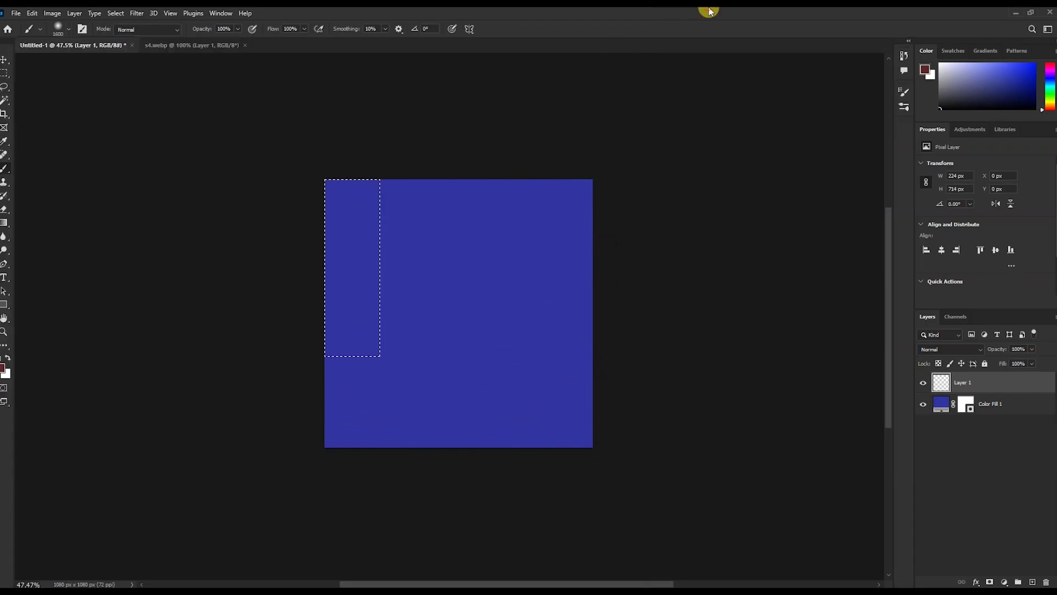
click(3, 367)
click(771, 209)
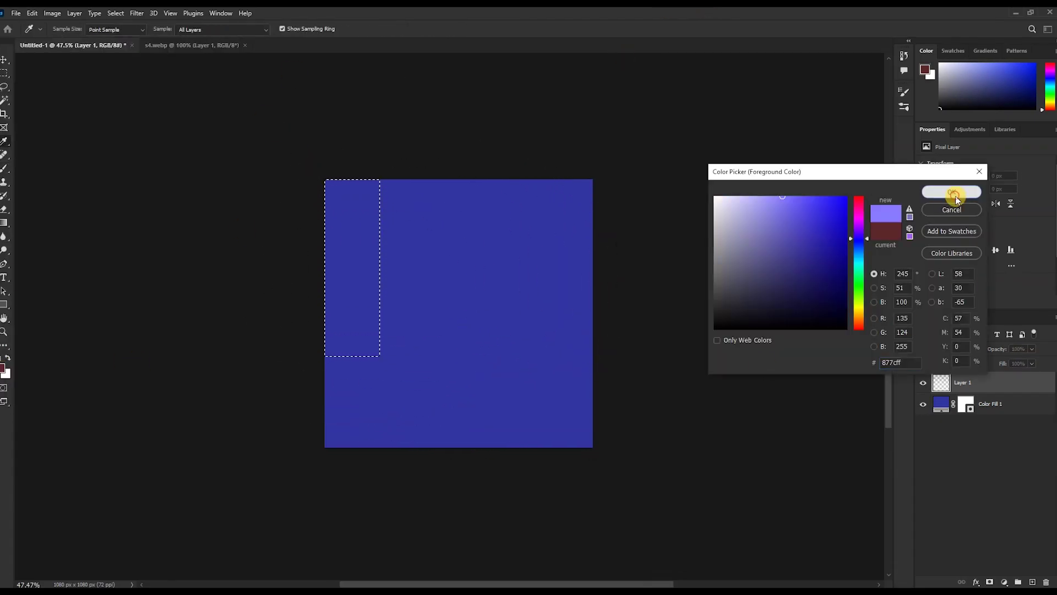
click(953, 194)
Paint a soft purple glow inside the rectangle, then deselect.
key(bracketleft)
key(bracketleft)
key(bracketleft)
key(bracketright)
key(bracketright)
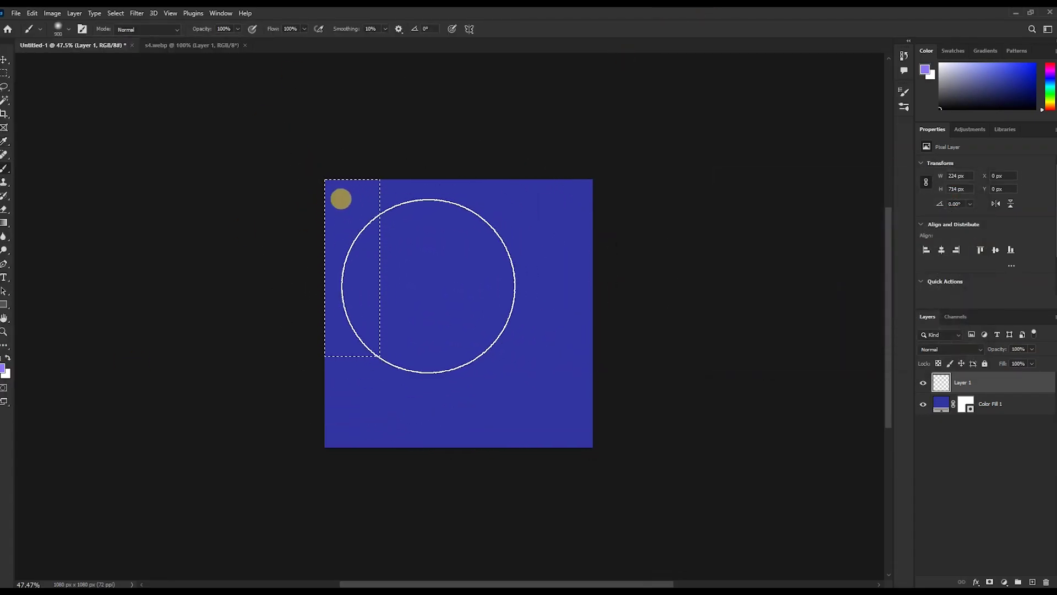
click(341, 198)
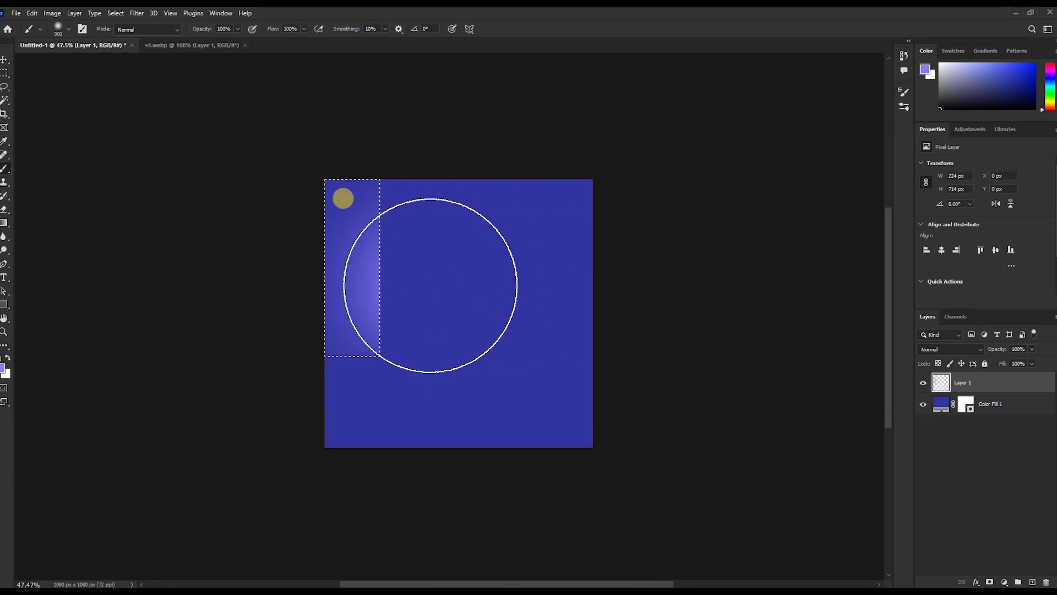
key(ctrl+d)
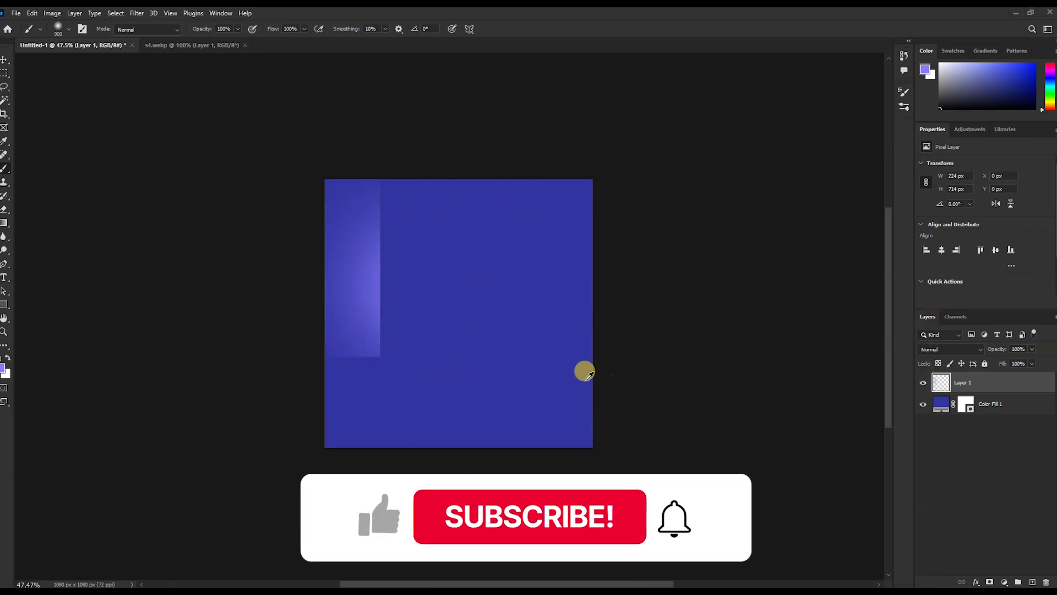
click(4, 60)
Duplicate the glow strip and arrange three overlapping strips on the left side.
key(ctrl+d)
drag(369, 286, 453, 281)
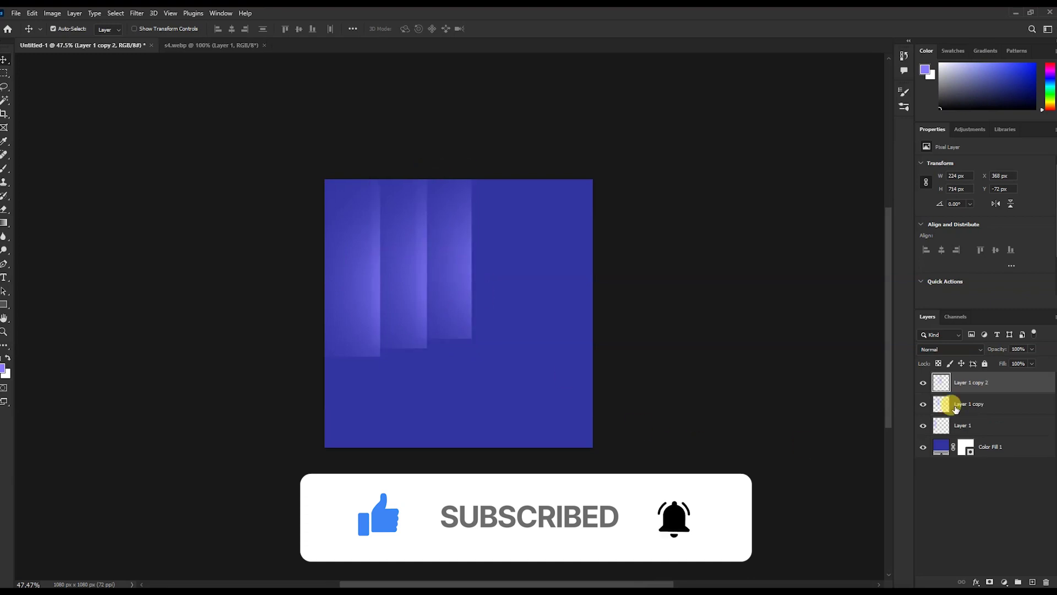
click(344, 312)
key(ctrl+bracketright)
key(ctrl+bracketright)
click(402, 312)
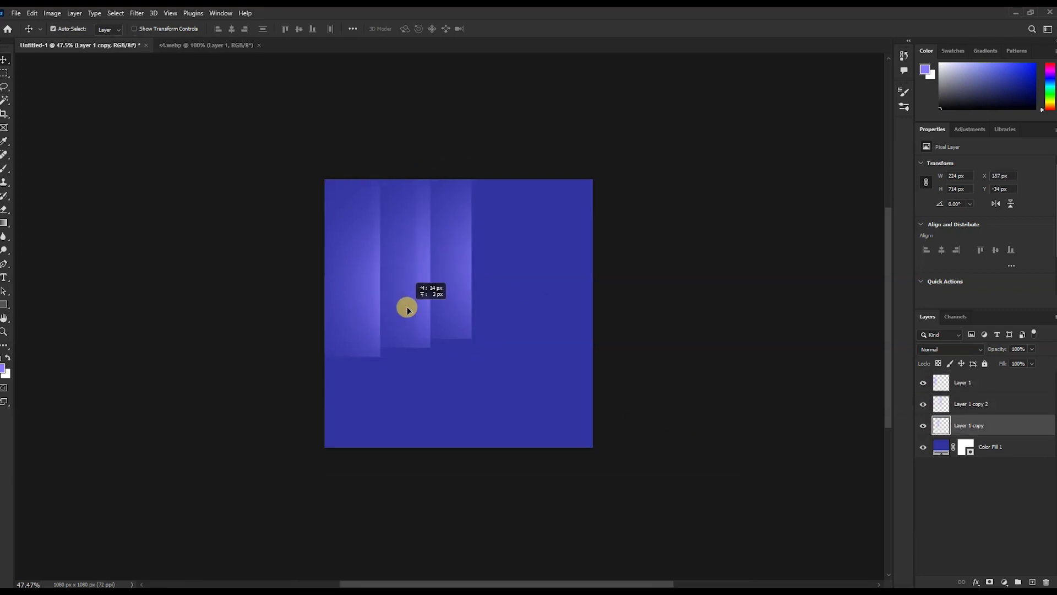
drag(463, 312, 468, 308)
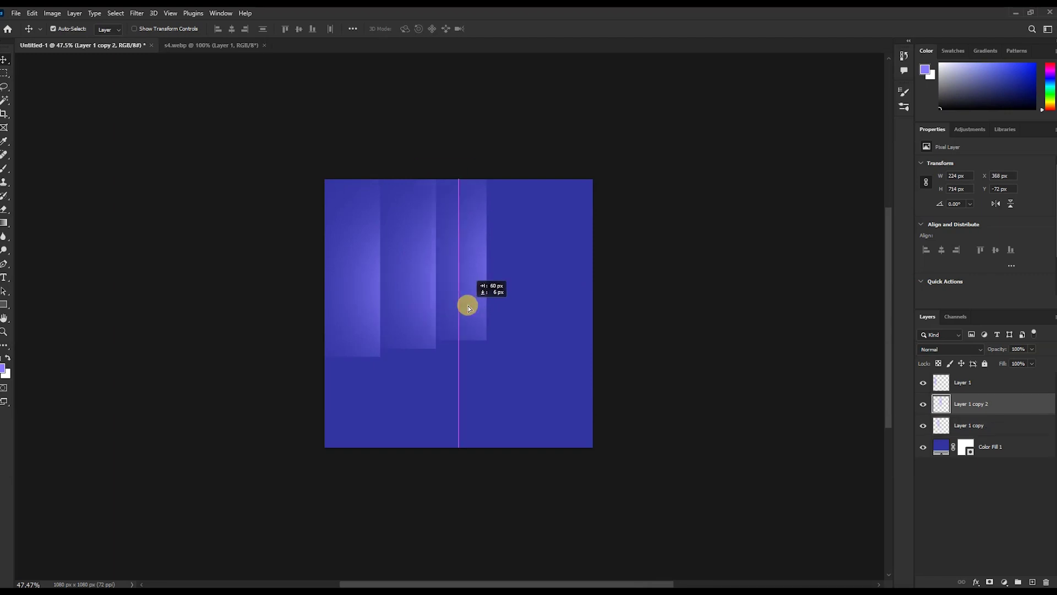
shift+click(421, 315)
Free Transform the three strips narrower toward the left.
key(ctrl+t)
drag(491, 256, 470, 251)
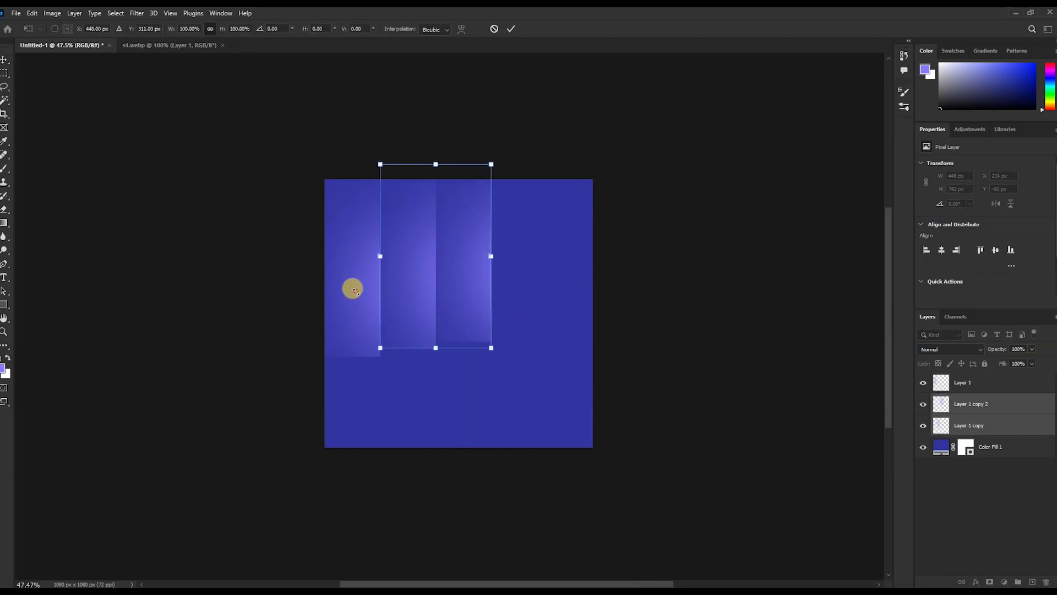
shift+click(951, 381)
key(ctrl+t)
drag(491, 260, 442, 263)
key(Return)
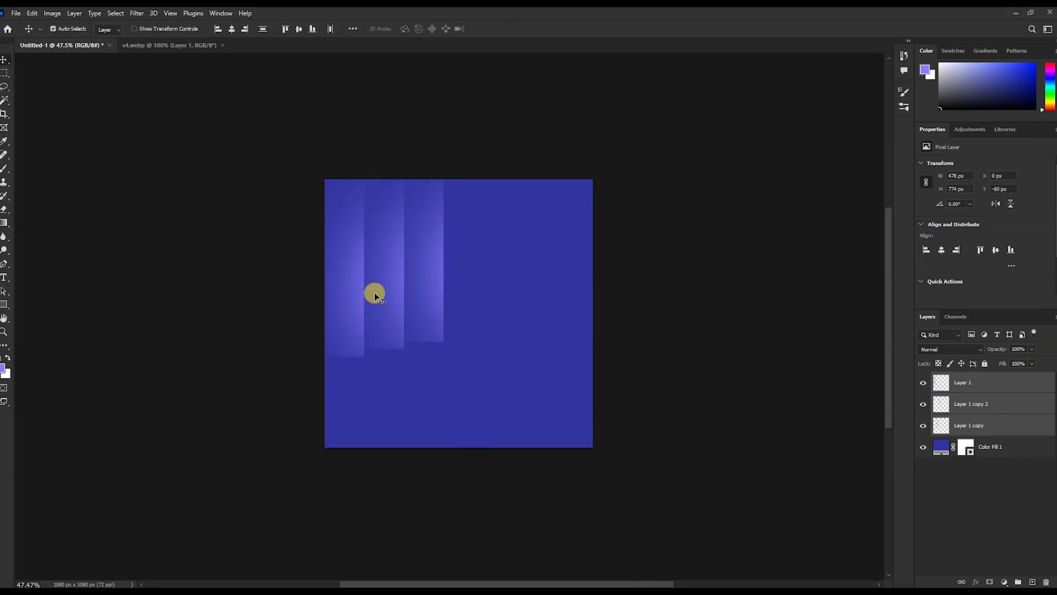
Merge the three strips into one layer, duplicate it, and delete the original.
key(ctrl+e)
key(ctrl+z)
key(ctrl+shift+z)
key(ctrl+j)
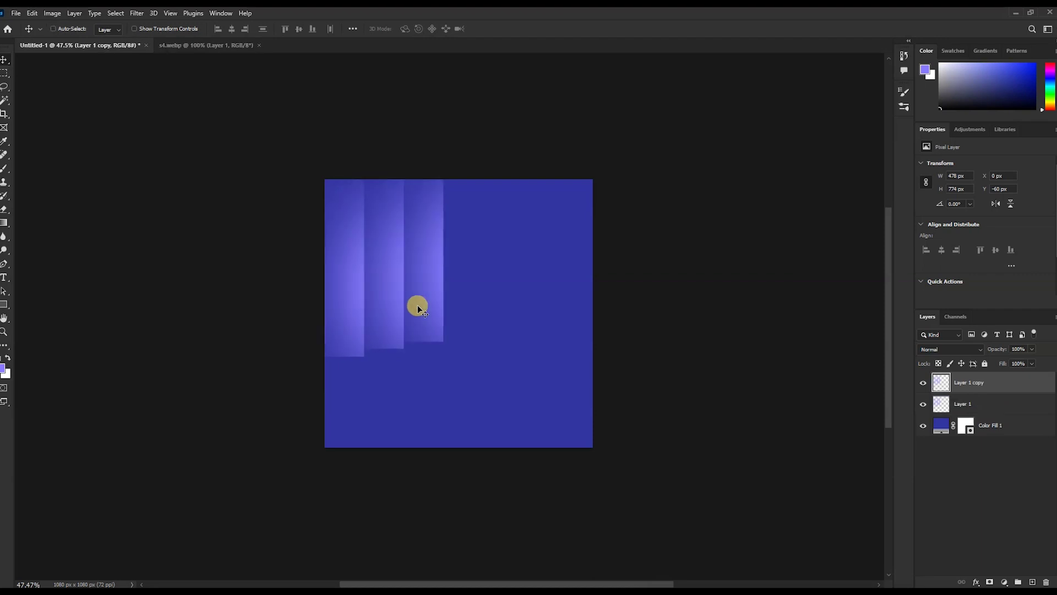
click(1005, 406)
key(Delete)
Duplicate the strips layer, flip it horizontally, and move it to the right side.
key(ctrl+j)
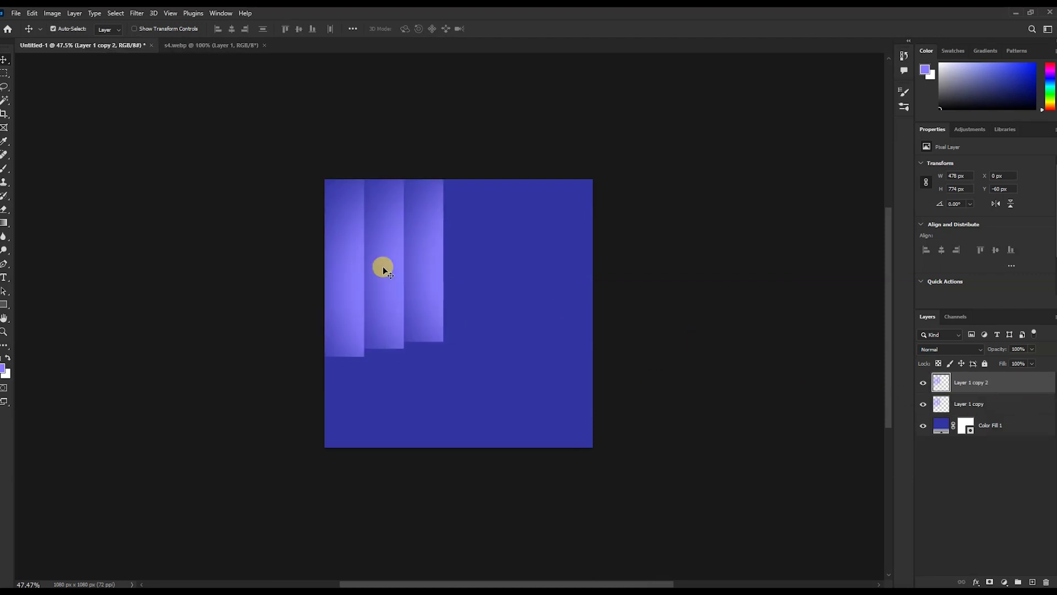
key(ctrl+t)
right_click(388, 231)
click(445, 439)
mouse_move(390, 279)
mouse_down()
mouse_move(565, 280)
mouse_move(536, 279)
mouse_up()
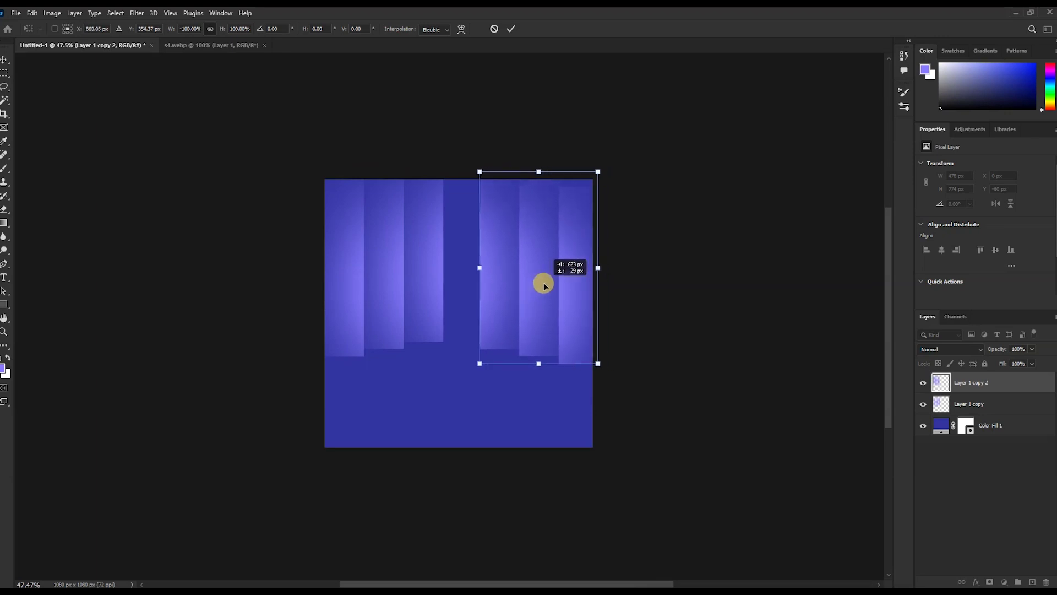
Merge the mirrored strips, then duplicate and shift the copy down as a floor reflection.
key(Return)
key(ctrl+e)
key(ctrl+j)
key(shift+Down)
key(shift+Down)
key(shift+Down)
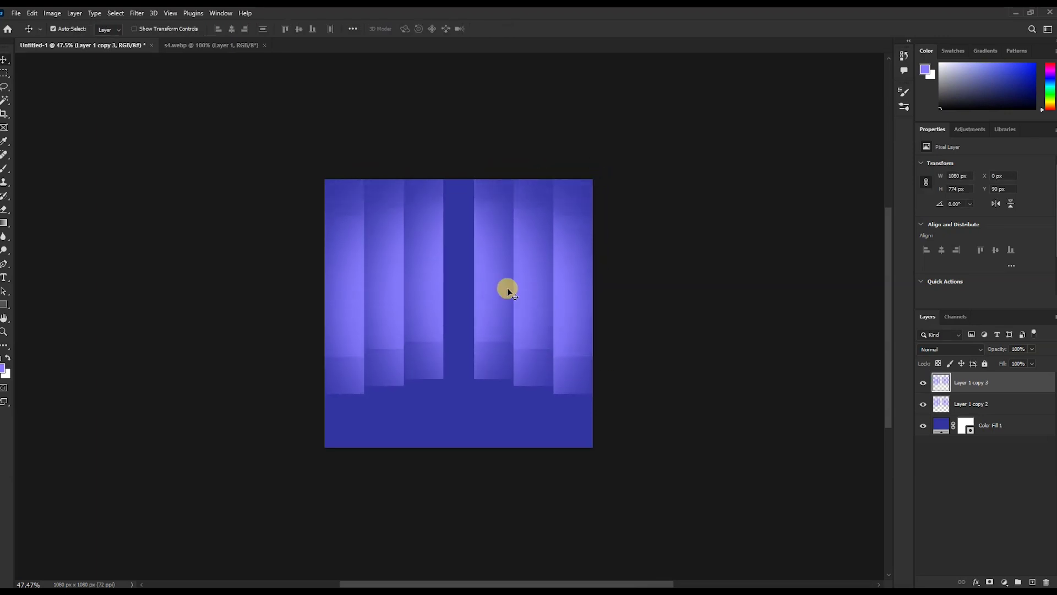
key(shift+Down)
key(shift+Down)
key(shift+Down)
key(shift+Down)
key(shift+Down)
key(shift+Down)
key(shift+Up)
key(shift+Up)
key(shift+Up)
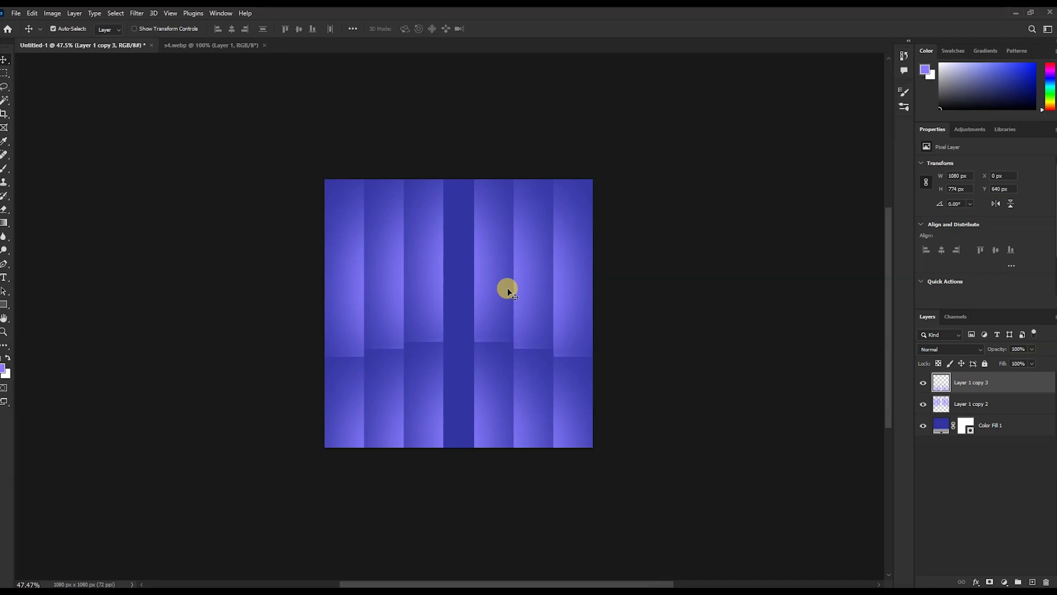
key(shift+Up)
key(shift+Up)
key(shift+Up)
Re-pick a brighter blue for the background Color Fill layer.
key(e)
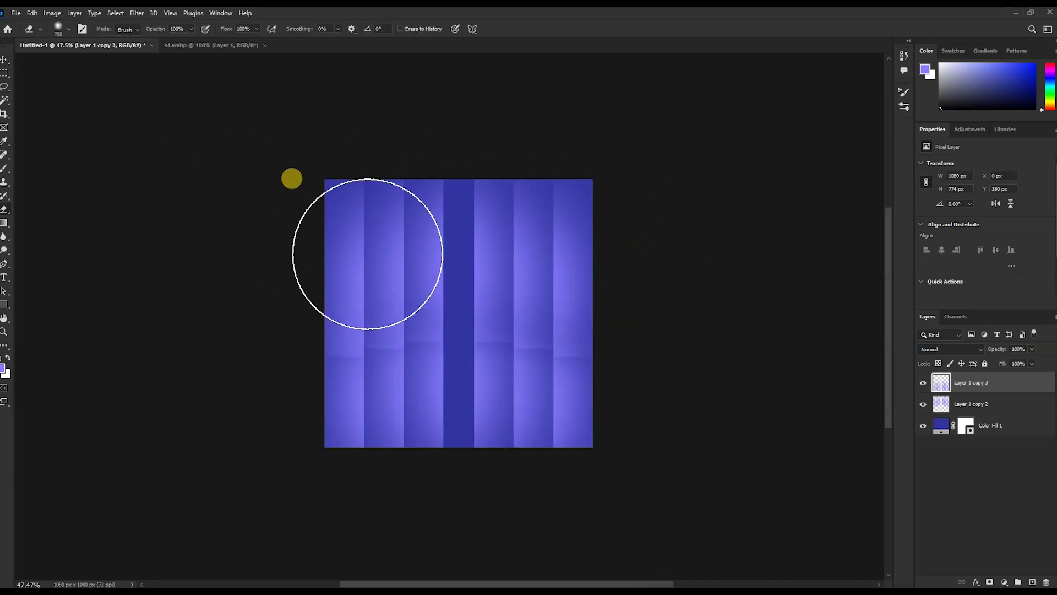
key(v)
click(1024, 425)
double_click(941, 429)
mouse_move(807, 225)
mouse_down()
mouse_move(821, 219)
mouse_move(840, 236)
mouse_move(820, 195)
mouse_move(830, 218)
mouse_move(796, 232)
mouse_move(817, 240)
mouse_up()
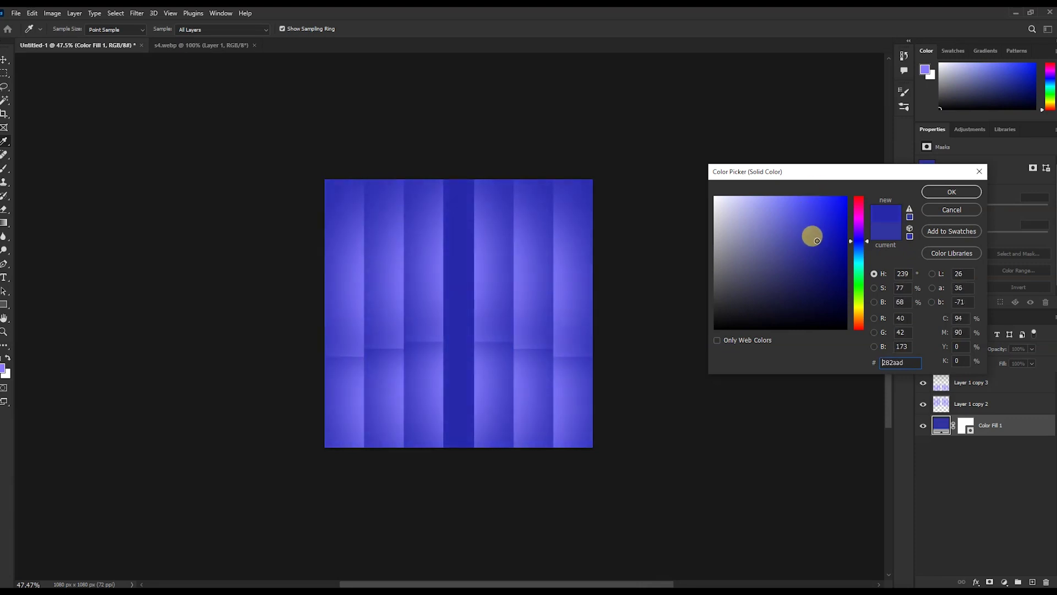
Apply the brighter blue, fade the reflection, and paint a purple floor glow on a new layer.
click(930, 193)
drag(1015, 361, 1001, 363)
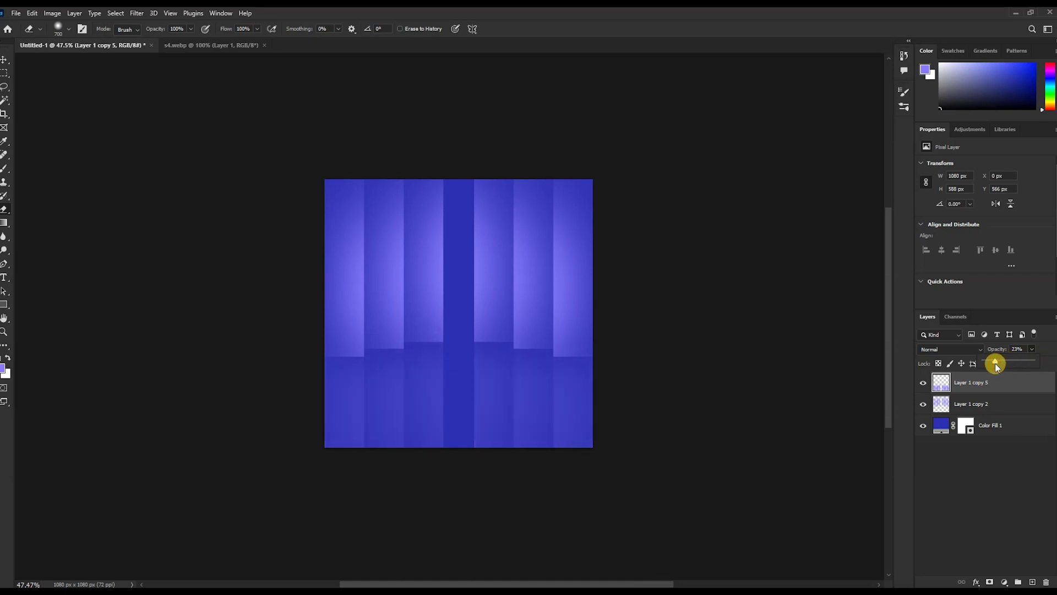
click(1032, 582)
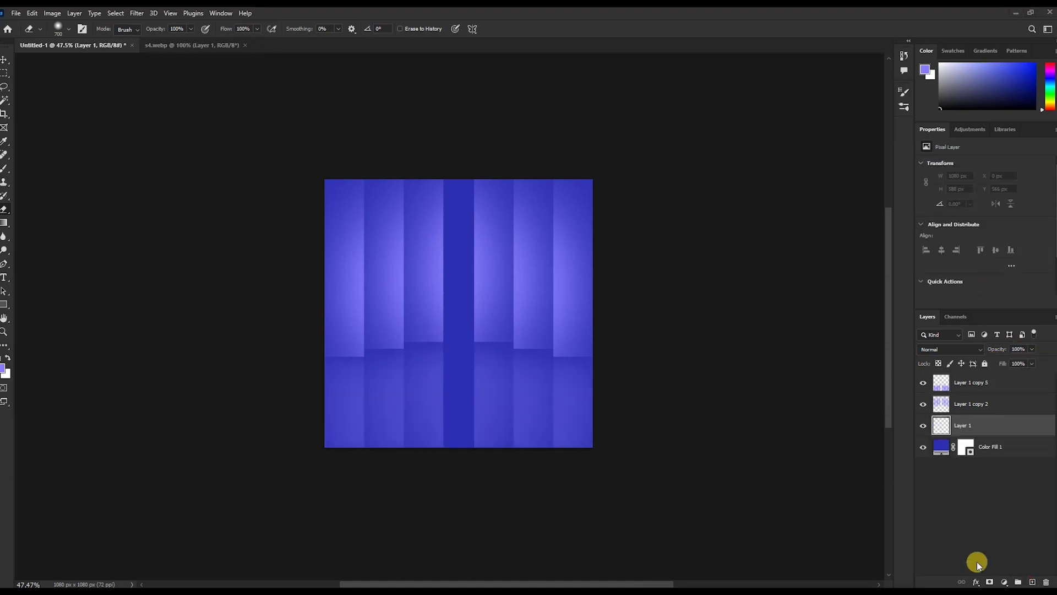
key(b)
drag(370, 430, 684, 495)
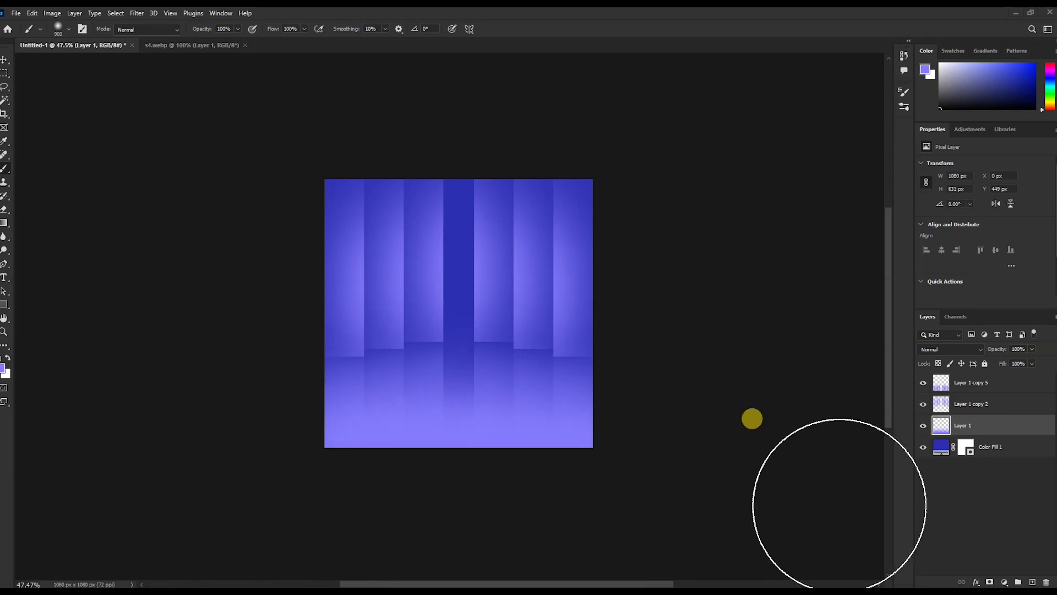
Add a new layer and set near-black as the painting colour.
scroll(415, 471, down, 2)
key(ctrl+shift+alt+n)
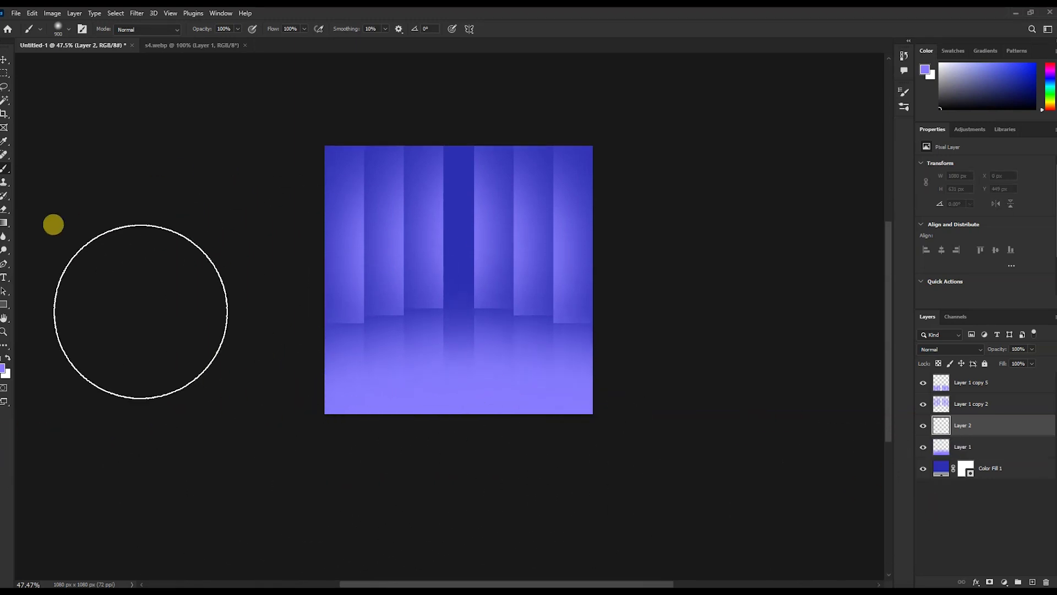
click(3, 368)
click(846, 325)
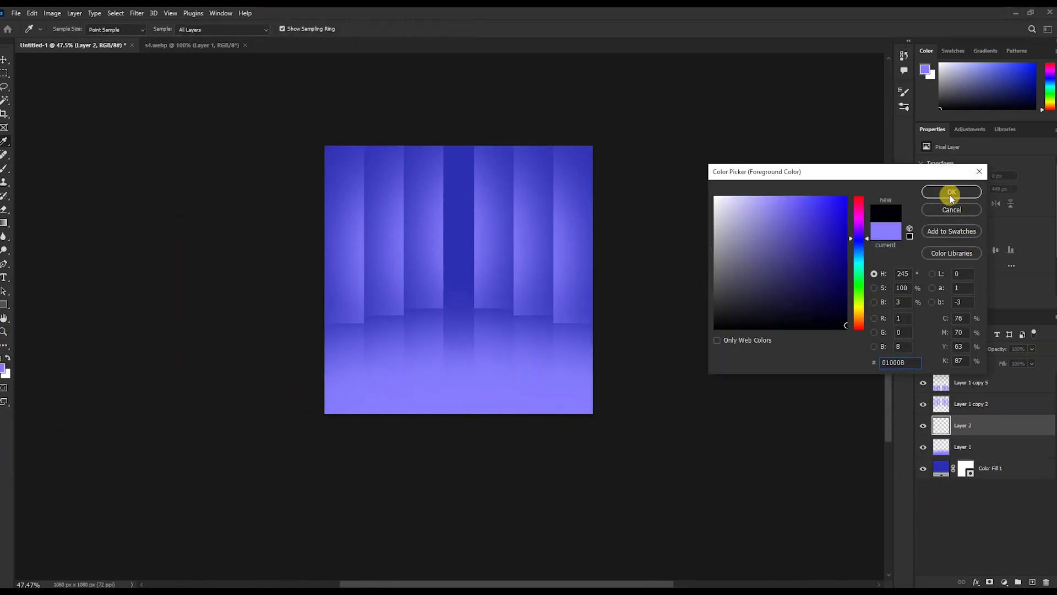
click(952, 193)
key(e)
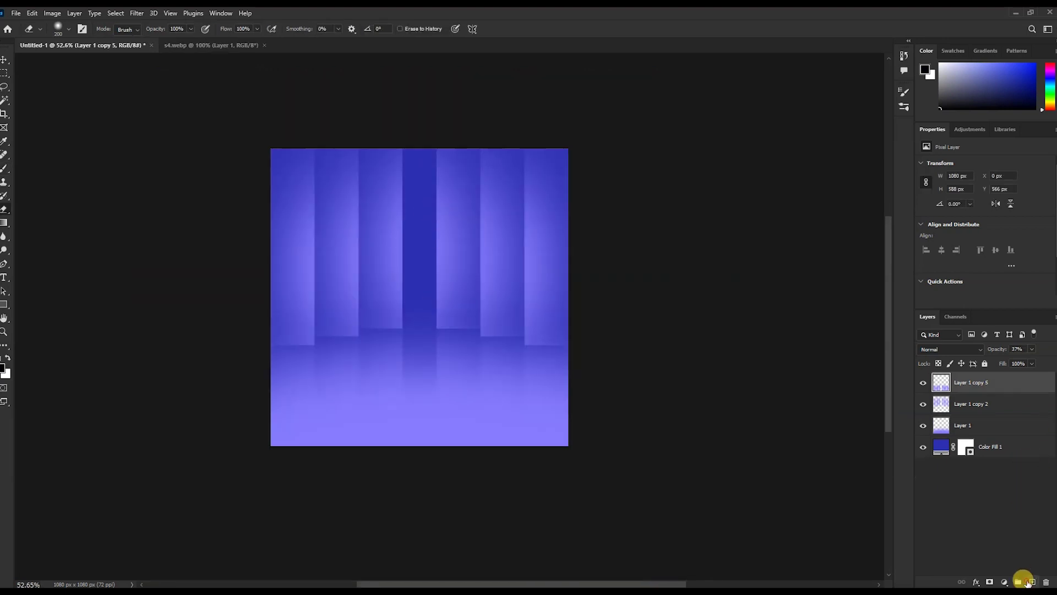
Paint a soft black blob at canvas centre on a new layer and flatten it.
click(1029, 582)
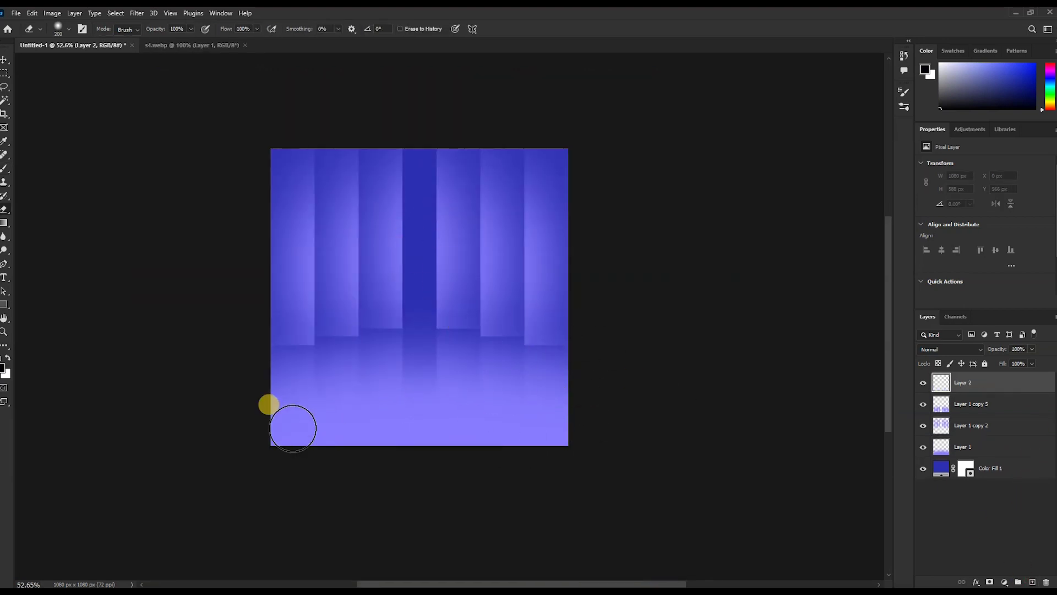
key(b)
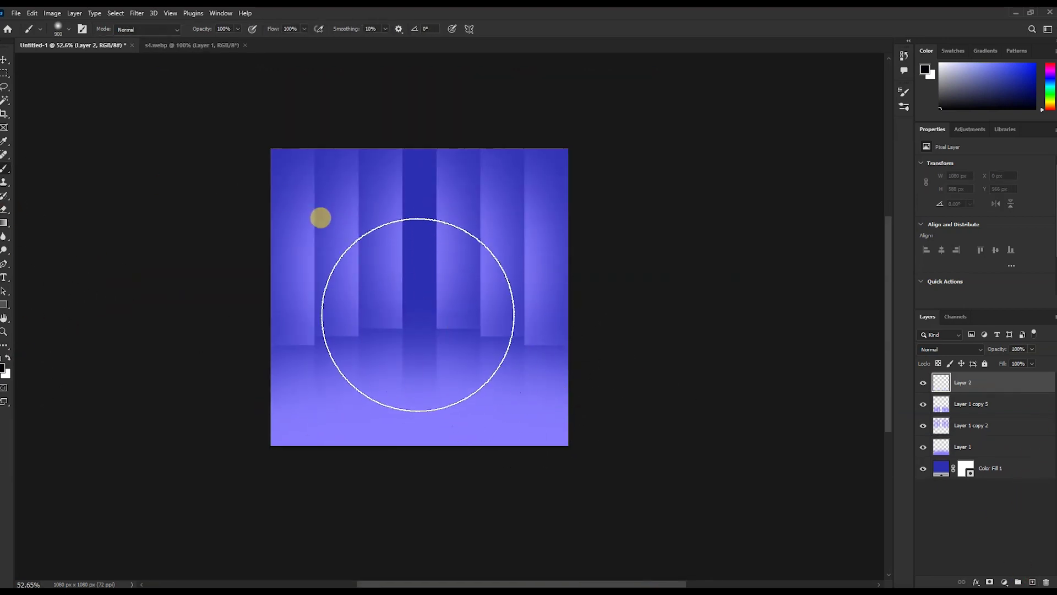
click(419, 280)
key(ctrl+t)
mouse_move(453, 445)
mouse_down()
mouse_move(435, 335)
mouse_move(480, 149)
mouse_move(588, 349)
mouse_up()
Narrow the blob into a thin shadow strip under the rightmost pillar, below the pillar layer.
scroll(529, 328, up, 3)
drag(860, 354, 441, 352)
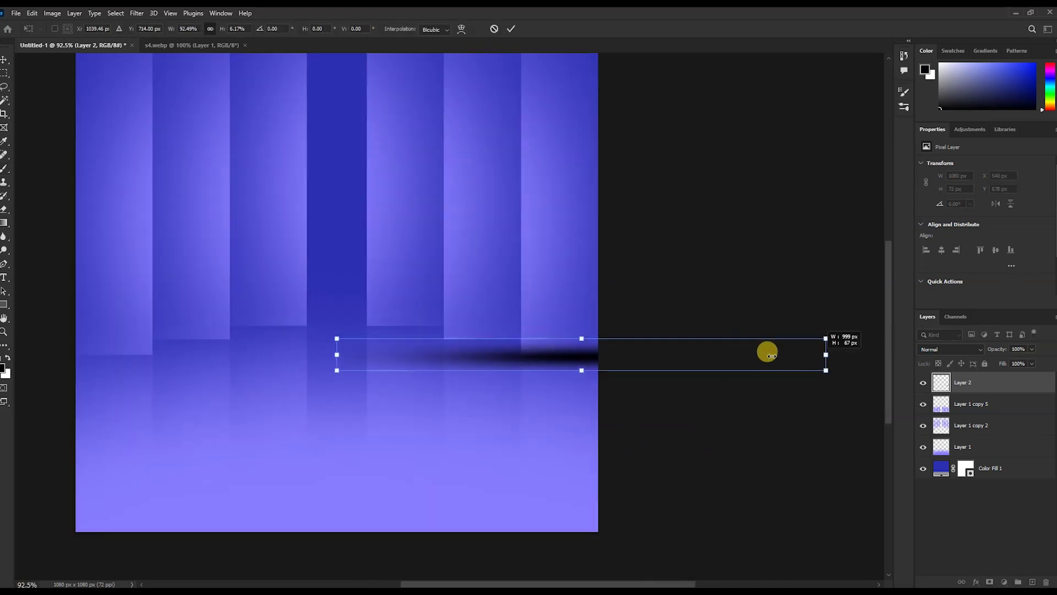
key(Return)
key(v)
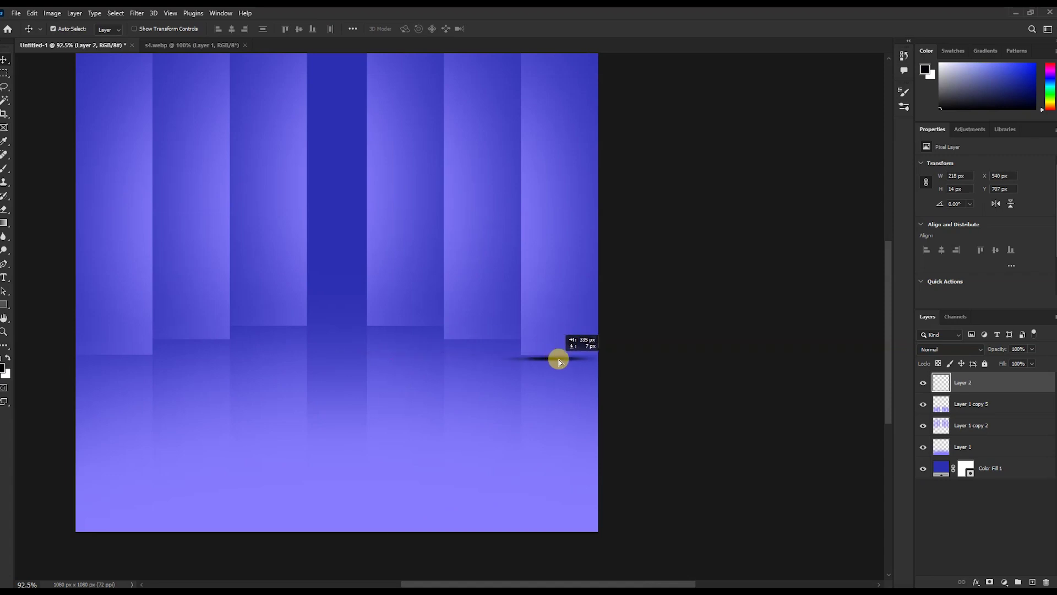
drag(560, 359, 560, 359)
scroll(594, 362, up, 2)
mouse_move(979, 384)
mouse_down()
mouse_move(978, 407)
mouse_move(997, 427)
mouse_up()
Set the shadow to 50% opacity, widen it slightly, and duplicate it toward another pillar.
key(ctrl+t)
drag(561, 369, 568, 369)
key(5)
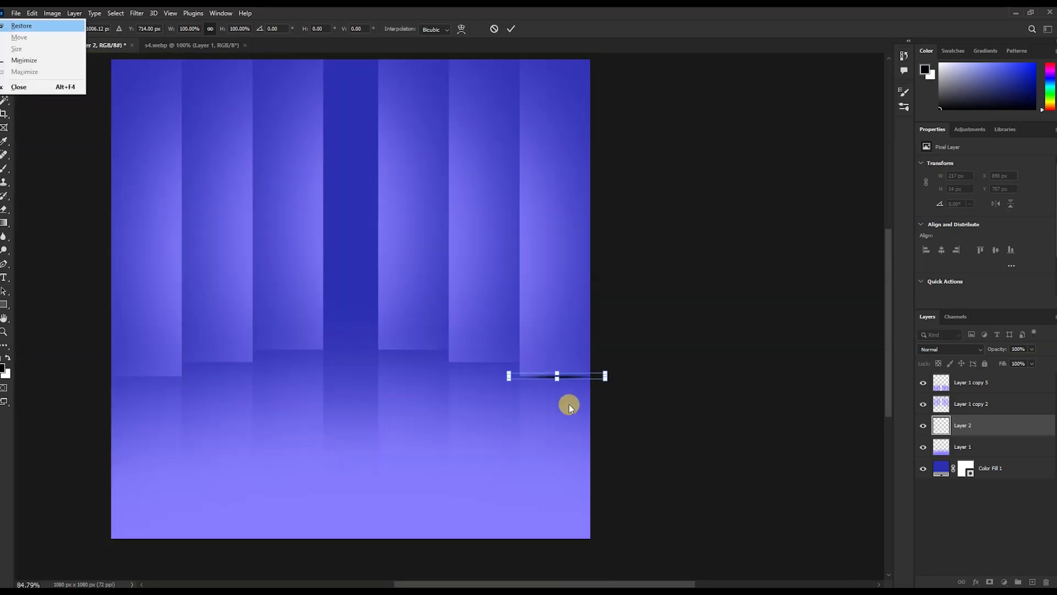
scroll(569, 404, up, 1)
drag(643, 379, 660, 379)
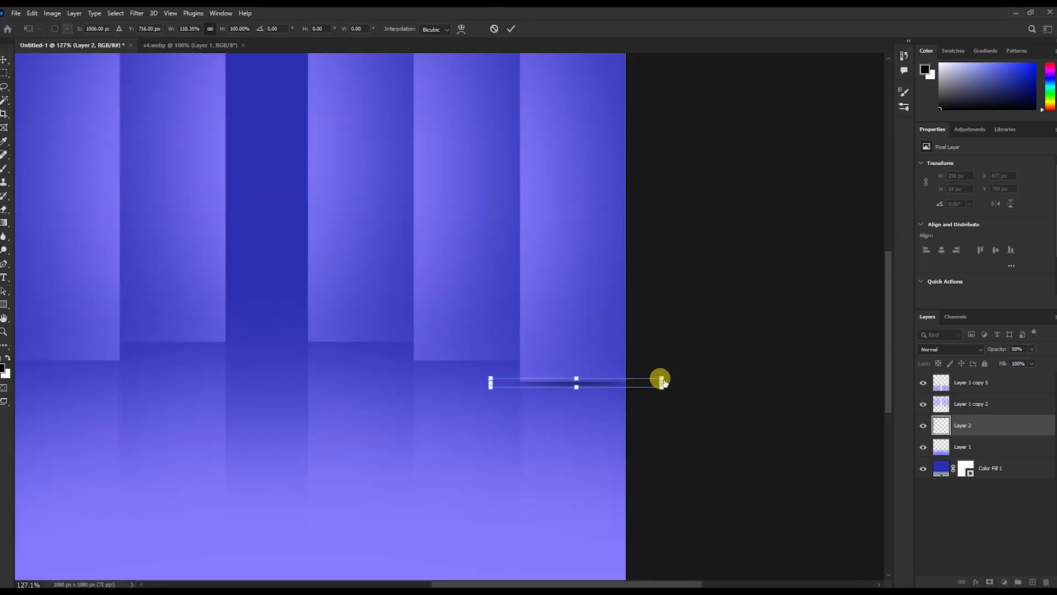
key(Return)
scroll(662, 379, down, 2)
key(ctrl+j)
drag(399, 338, 401, 340)
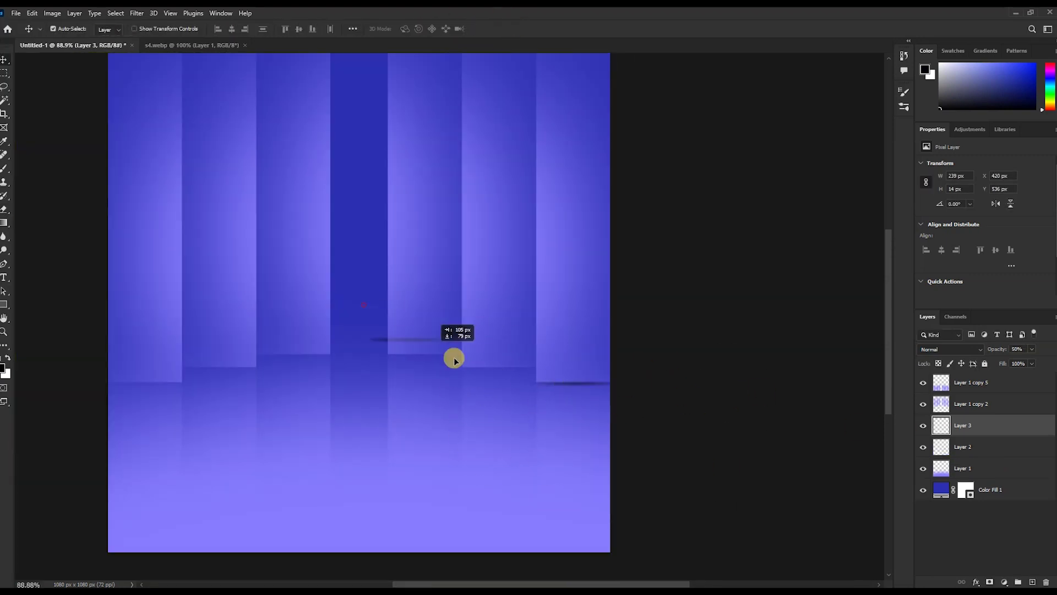
Place duplicated shadow strips under the base of each remaining pillar.
drag(514, 371, 355, 305)
click(503, 370)
click(989, 426)
key(ctrl+j)
drag(424, 358, 366, 308)
key(ctrl+j)
drag(299, 358, 239, 368)
key(ctrl+j)
key(ctrl+j)
ctrl+click(230, 365)
click(986, 433)
drag(302, 377, 156, 383)
Lower the opacity of all shadow layers together and shift a pillar-layer duplicate down.
scroll(984, 514, down, 1)
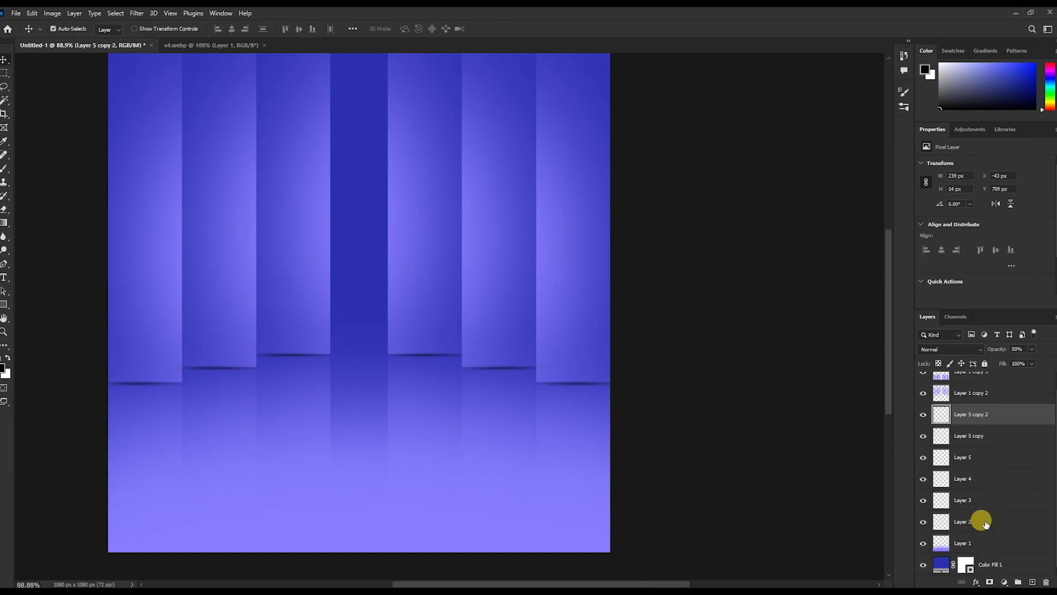
shift+click(985, 514)
click(1016, 349)
key(BackSpace)
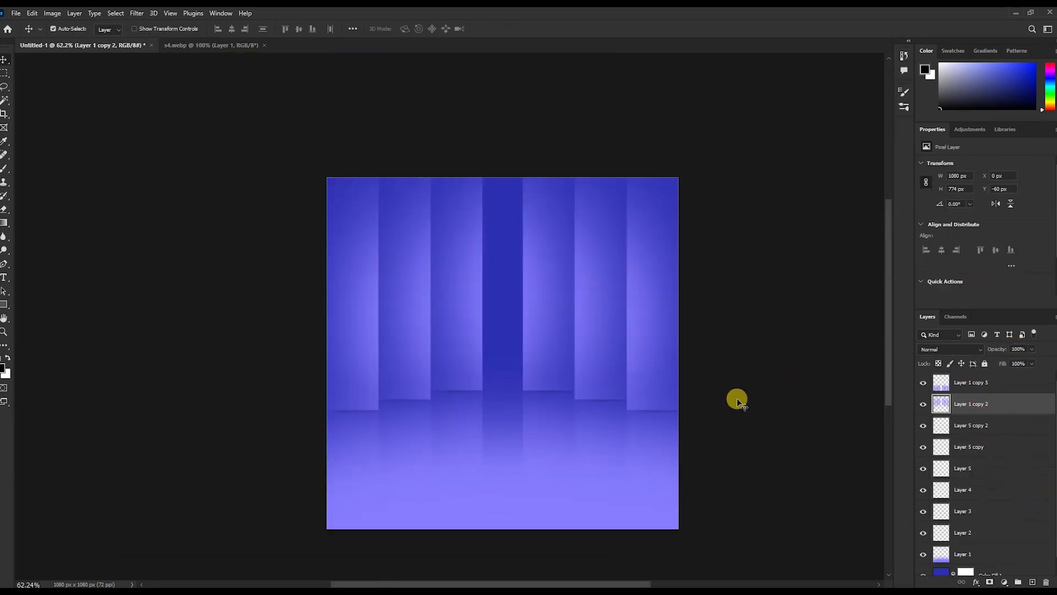
drag(651, 231, 630, 285)
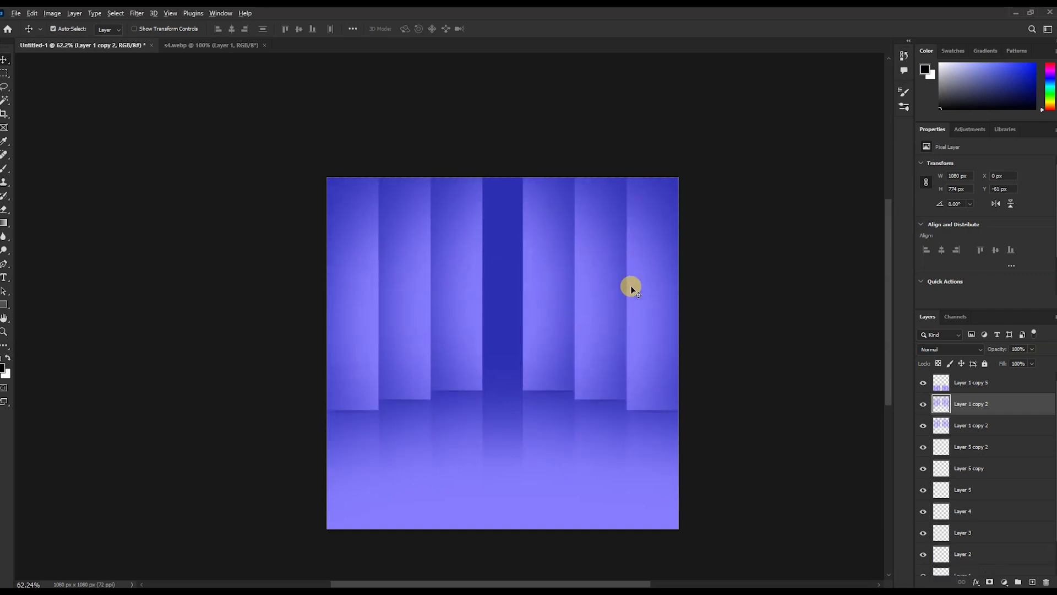
scroll(719, 277, down, 2)
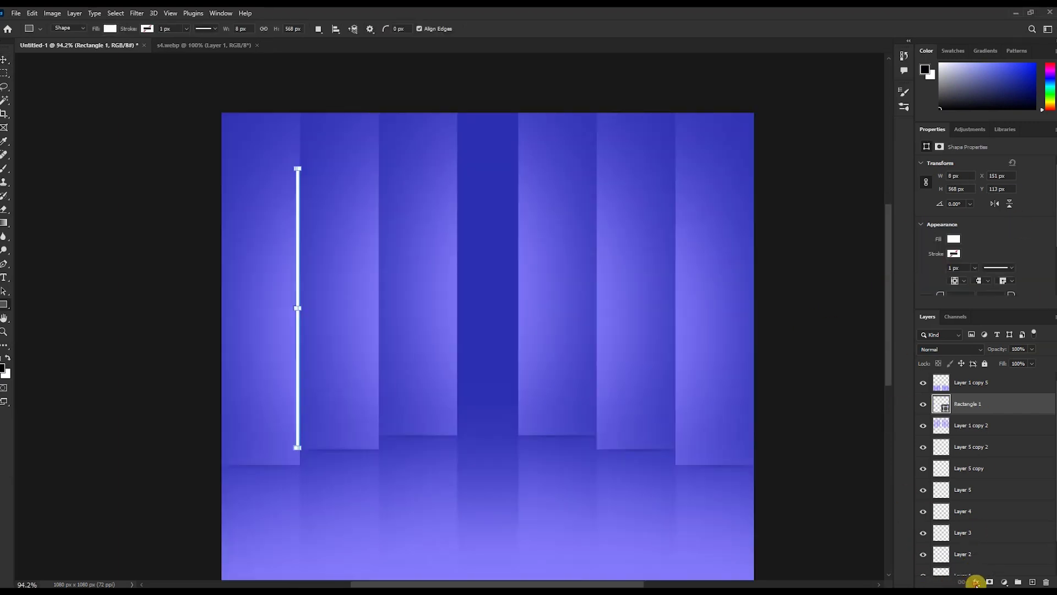
Add a Gradient Overlay to the white bar and add a colour stop at the gradient start.
click(976, 582)
click(985, 532)
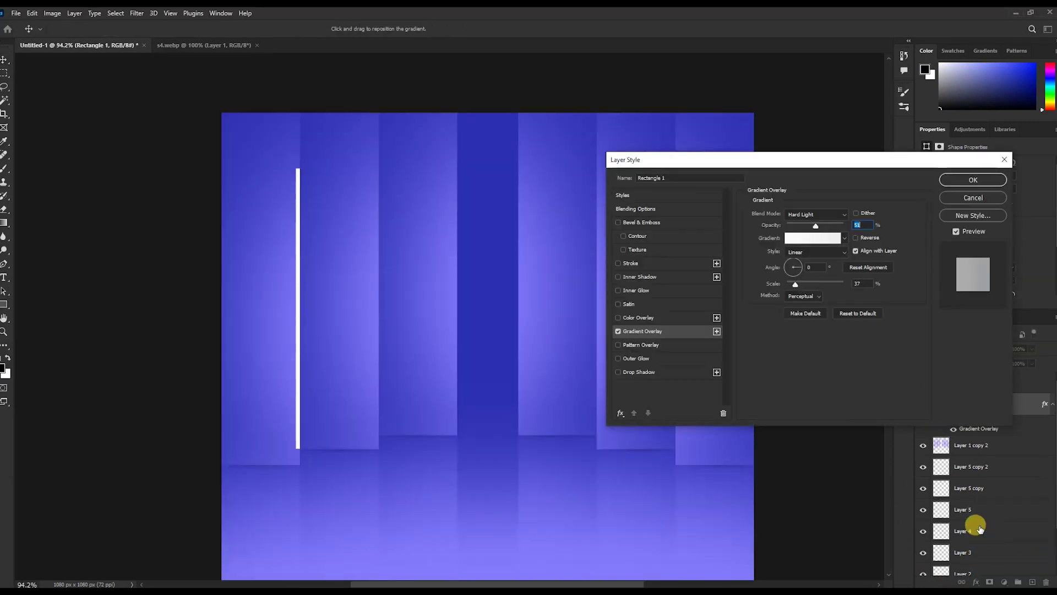
click(822, 237)
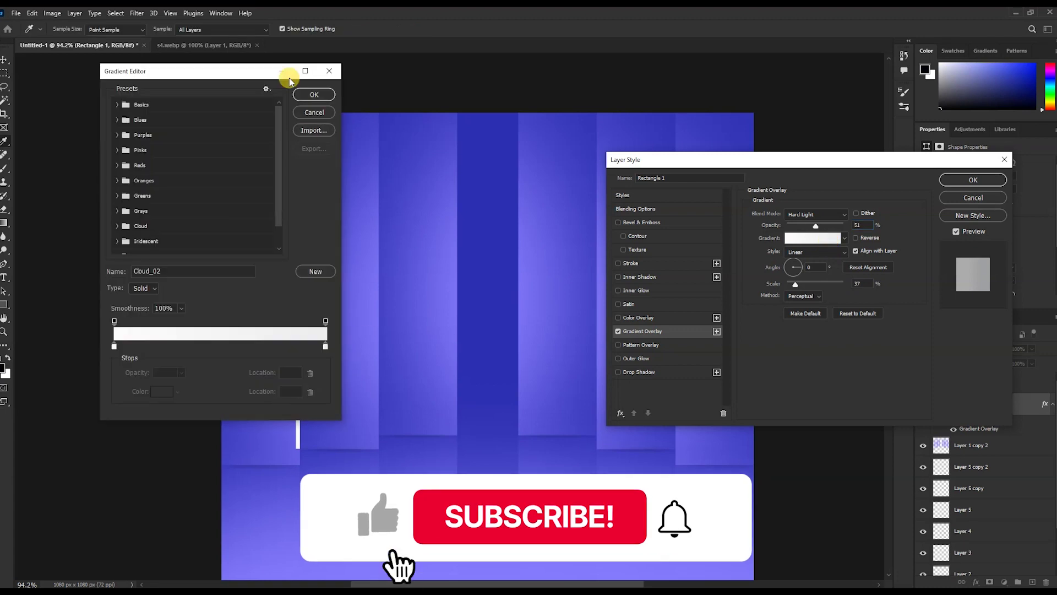
drag(191, 71, 512, 88)
click(546, 363)
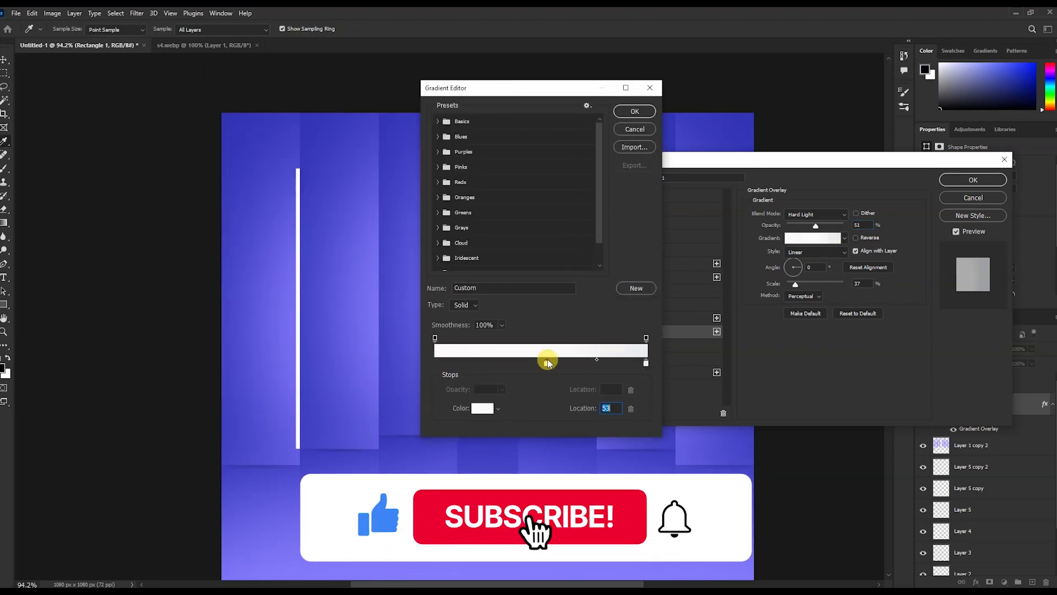
drag(547, 363, 436, 362)
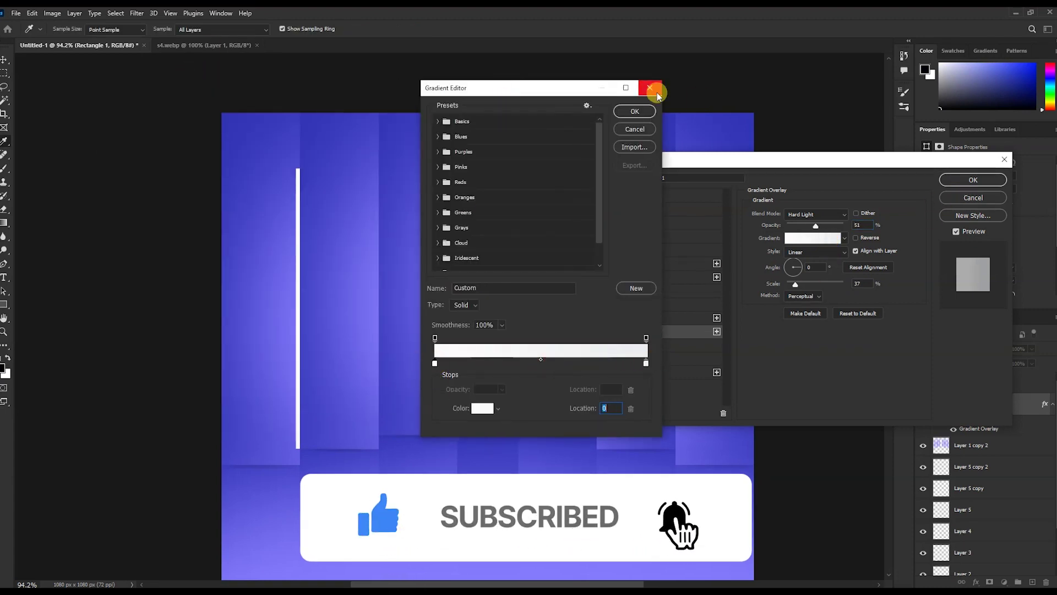
Turn off the Gradient Overlay, cancel the layer style, and try a filter on the bar.
click(657, 94)
click(617, 332)
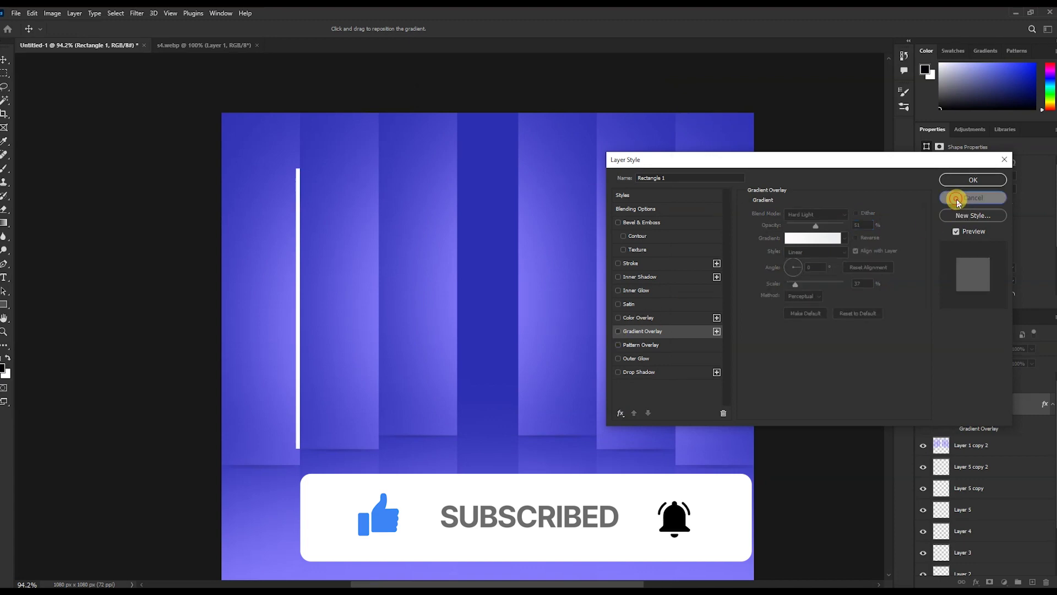
click(957, 199)
click(136, 13)
click(141, 45)
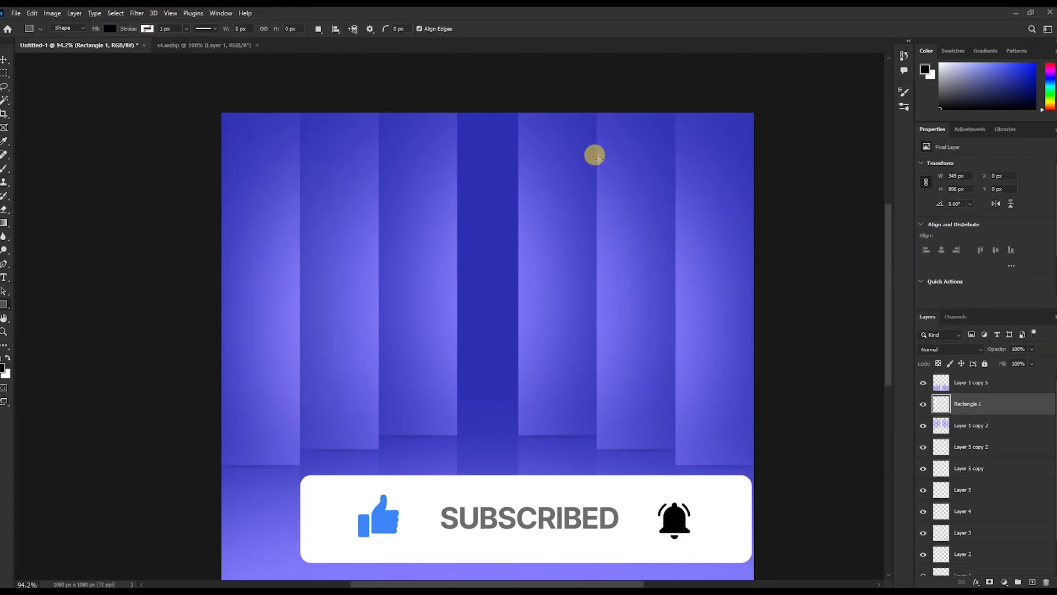
Convert the bar to a smart object and apply Gaussian Blur with radius about 12.
key(ctrl+z)
click(136, 13)
mouse_move(143, 147)
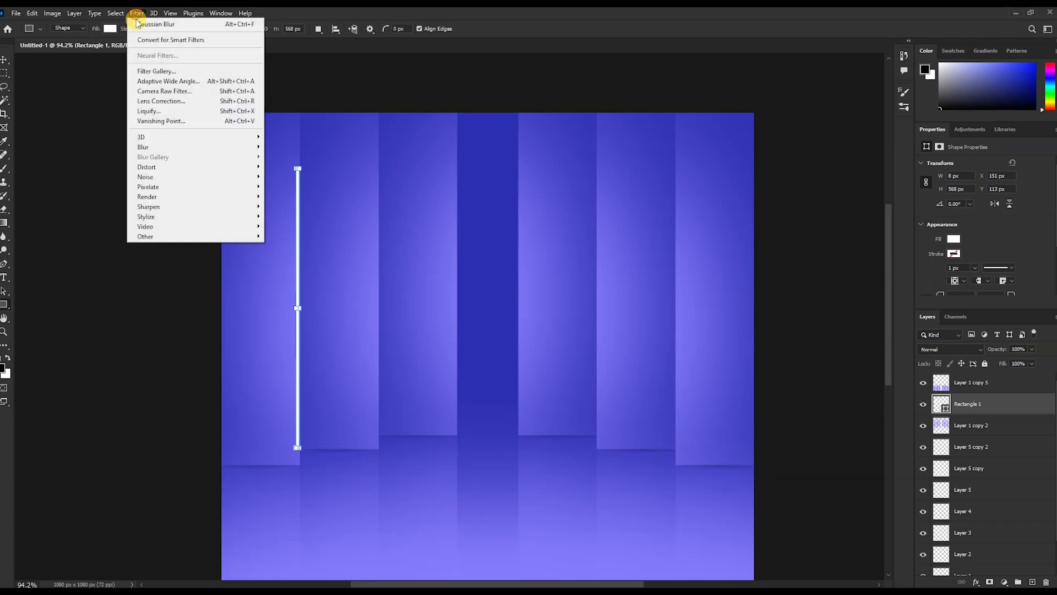
click(286, 187)
click(534, 227)
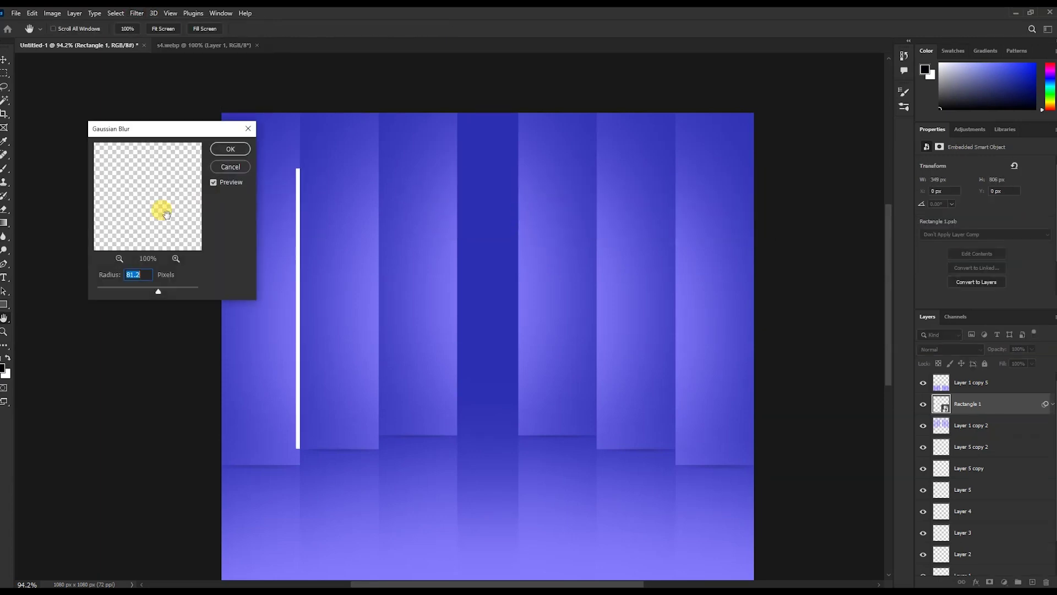
mouse_move(146, 292)
mouse_down()
mouse_move(124, 295)
mouse_move(139, 293)
mouse_up()
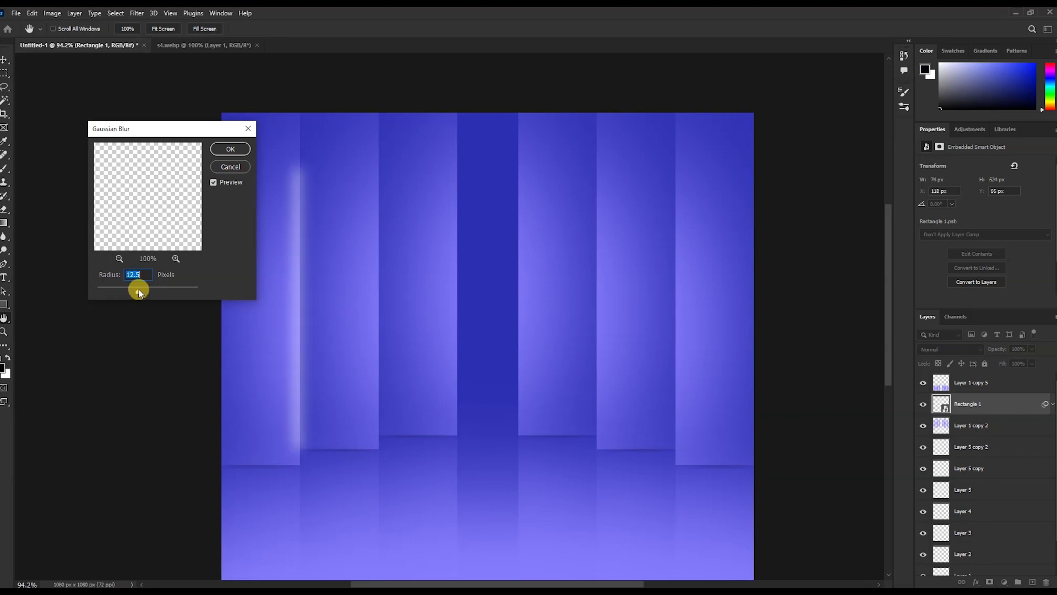
click(230, 150)
Copy the blurred glow strip onto the edges of the other pillars.
scroll(380, 276, down, 3)
scroll(361, 323, up, 5)
mouse_move(348, 304)
mouse_down()
mouse_move(522, 253)
mouse_move(524, 264)
mouse_move(604, 260)
mouse_move(775, 290)
mouse_up()
scroll(341, 293, down, 5)
scroll(106, 272, down, 1)
scroll(186, 298, up, 3)
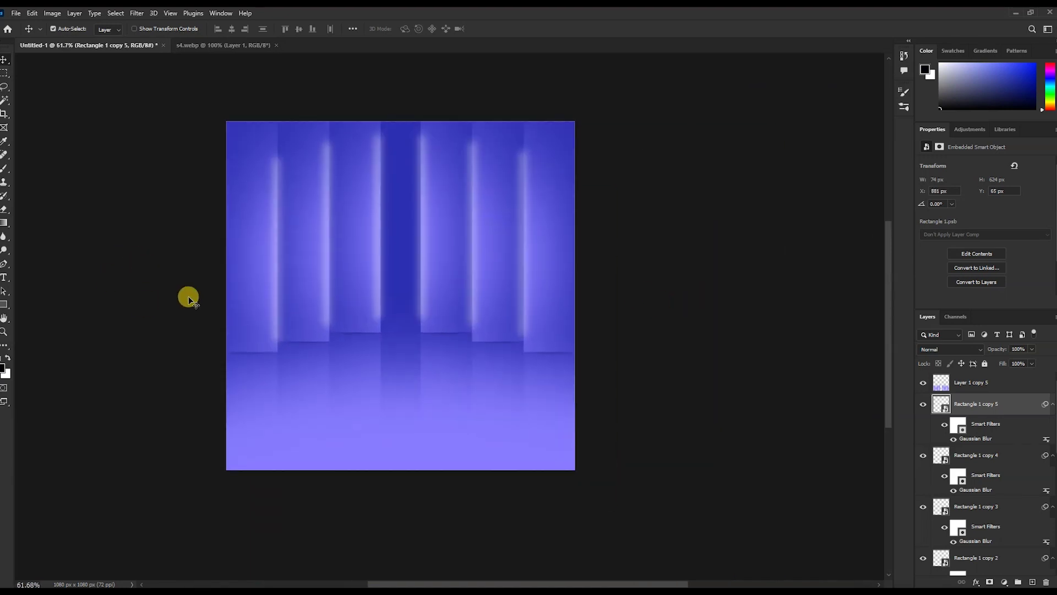
scroll(606, 330, up, 2)
scroll(969, 468, down, 10)
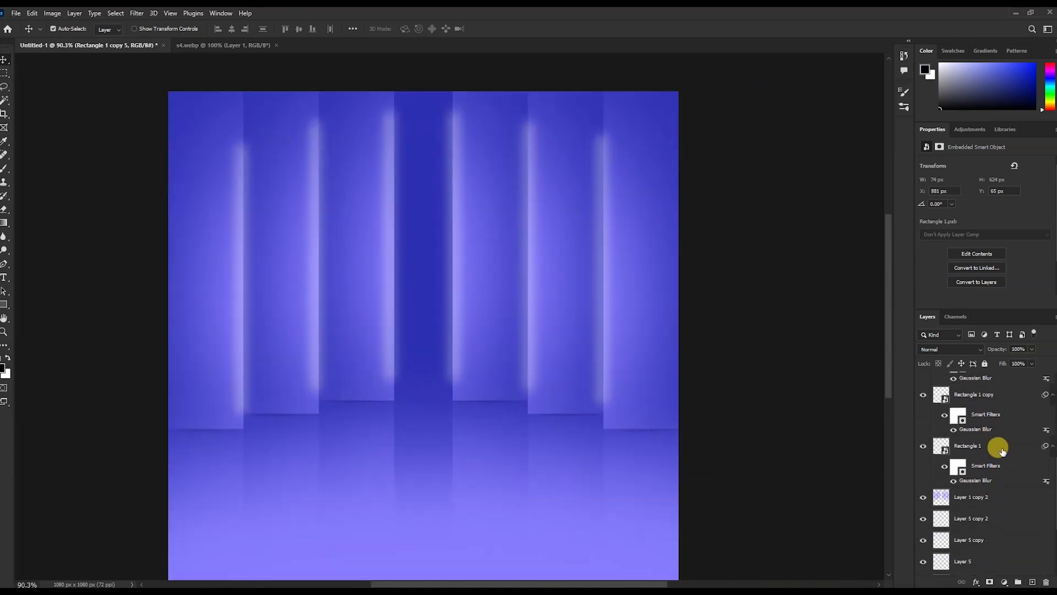
scroll(836, 479, up, 1)
scroll(759, 467, up, 1)
scroll(983, 410, up, 1)
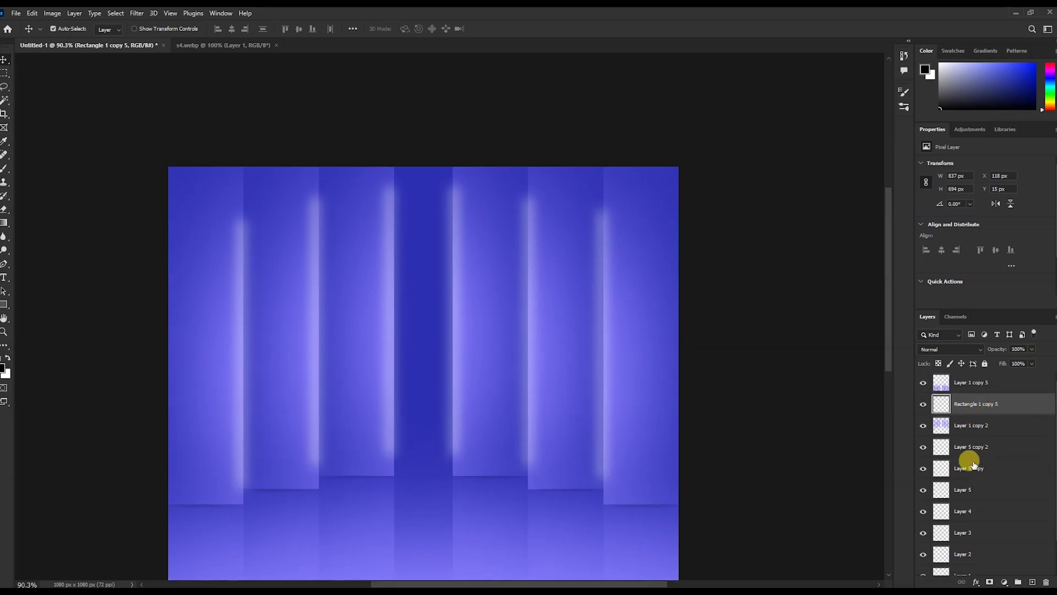
click(948, 349)
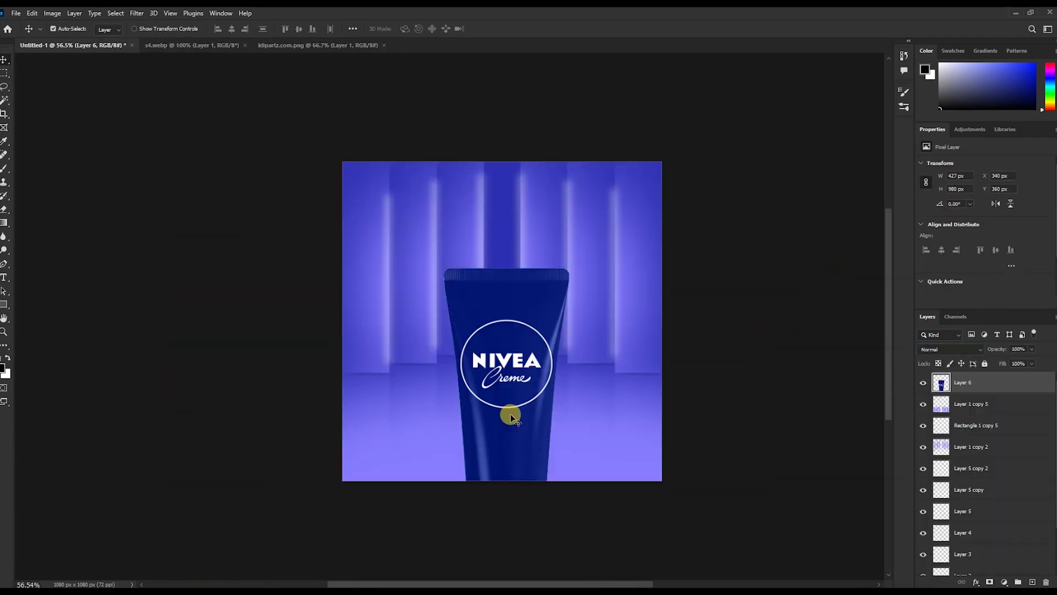
Shrink the NIVEA tube with Free Transform so it stands on the floor.
key(ctrl+t)
mouse_move(506, 265)
mouse_down()
mouse_move(508, 154)
mouse_move(508, 292)
mouse_up()
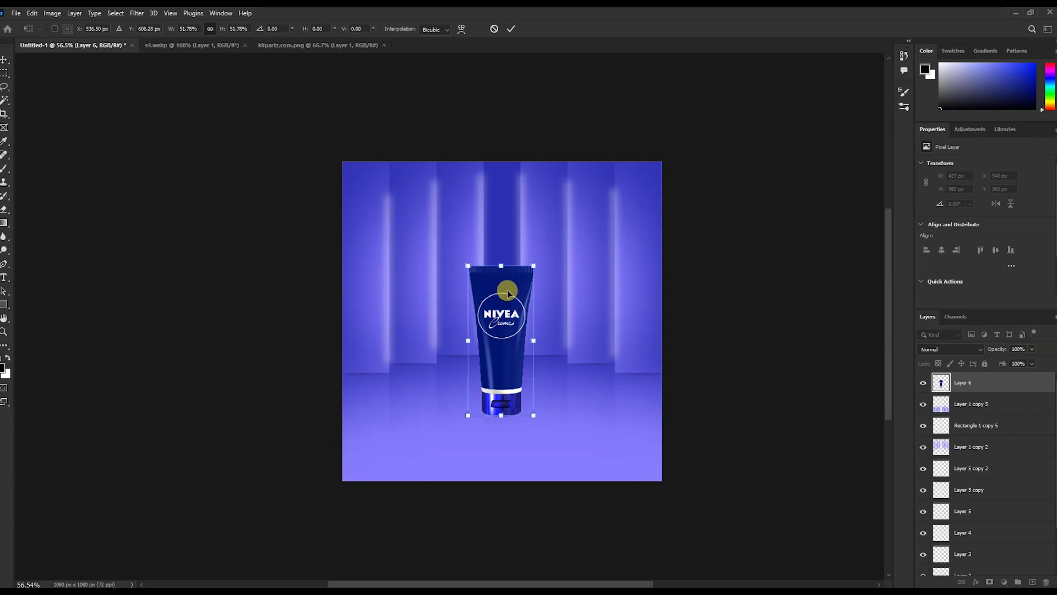
key(Return)
scroll(547, 371, up, 3)
Add a Hue/Saturation adjustment shifting the tube's hue to purple (+27) with Lightness raised.
click(1004, 582)
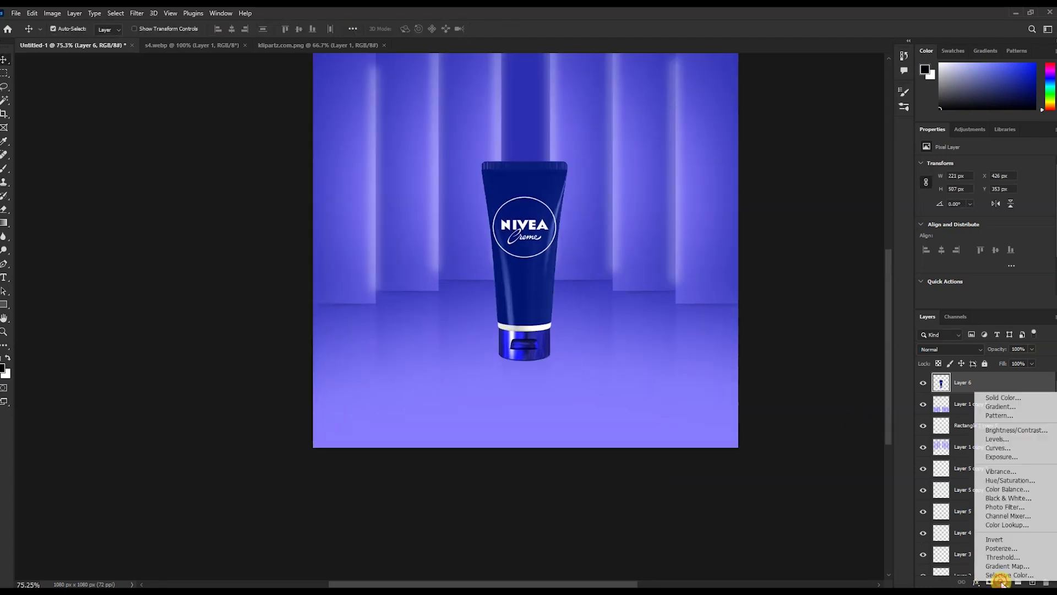
click(1030, 482)
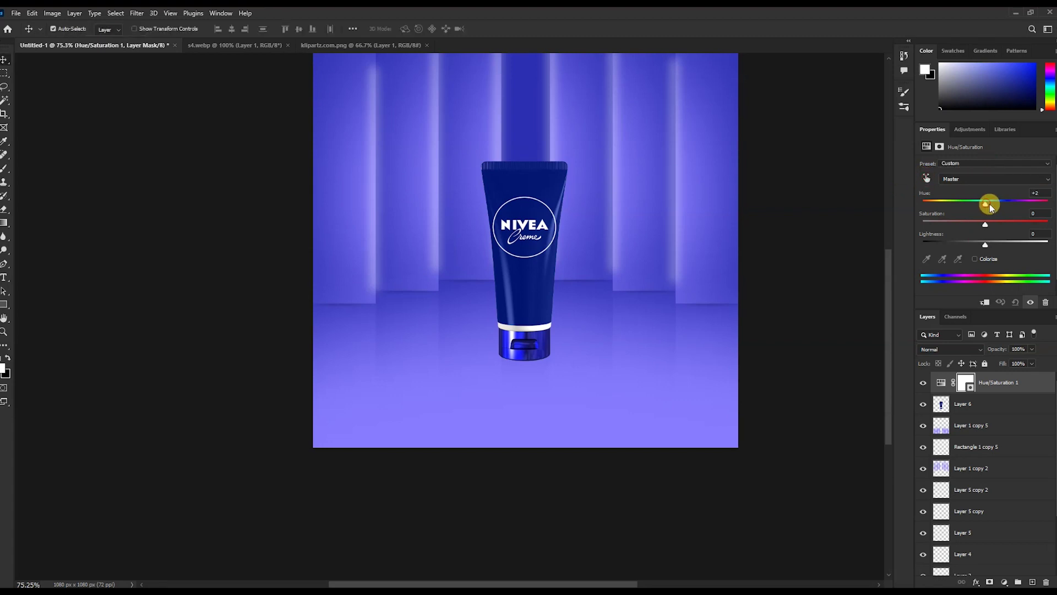
drag(985, 203, 1020, 199)
click(1010, 399)
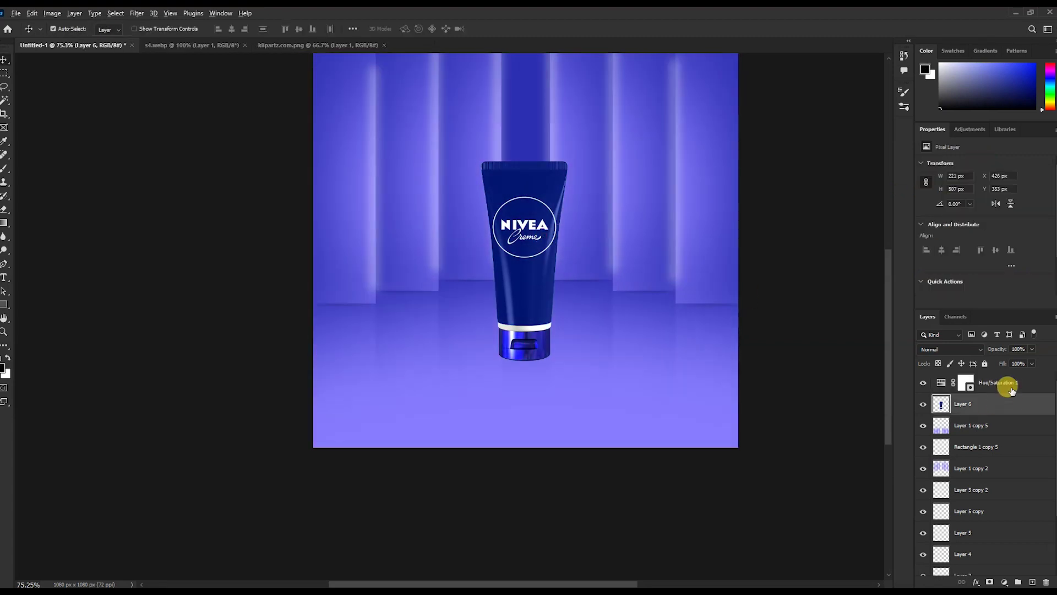
click(991, 382)
drag(985, 205, 1003, 207)
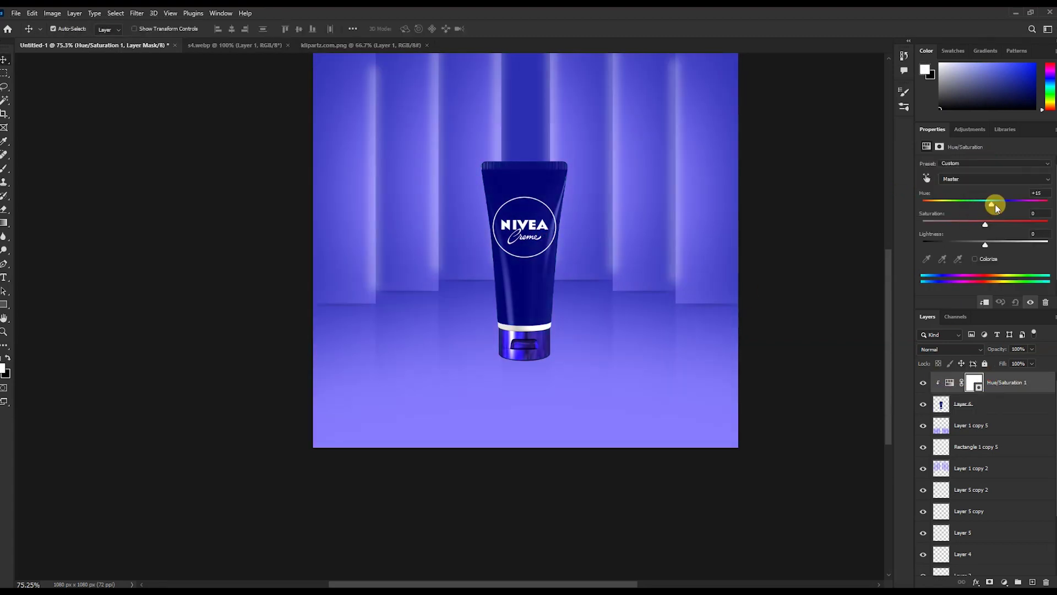
mouse_move(985, 244)
mouse_down()
mouse_move(1031, 222)
mouse_move(982, 226)
mouse_move(1038, 221)
mouse_move(1000, 232)
mouse_up()
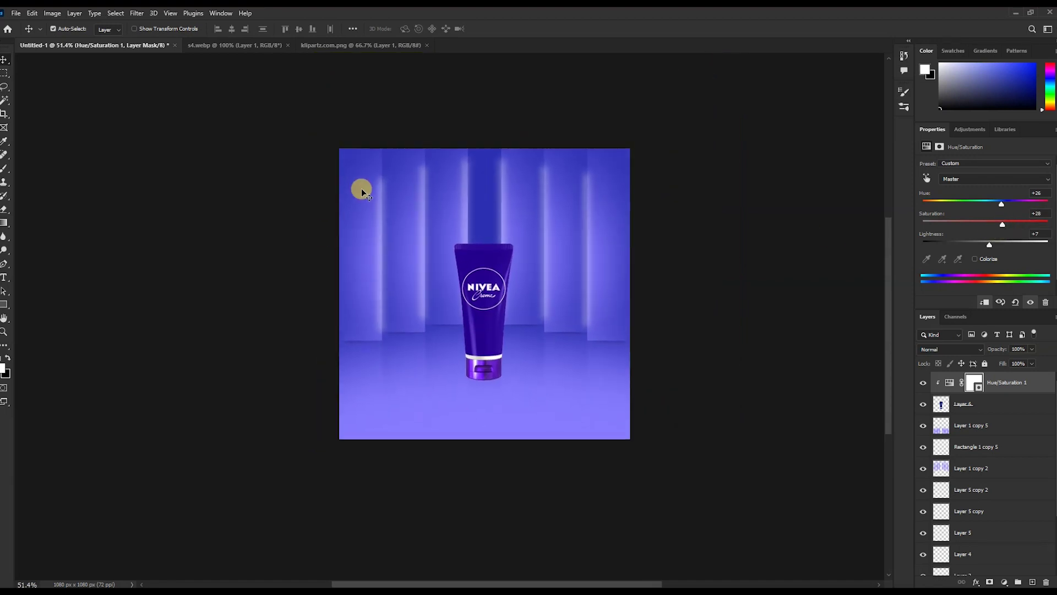
Merge the Hue/Saturation adjustment into the tube layer.
ctrl+click(519, 360)
key(ctrl+z)
key(ctrl+shift+z)
ctrl+click(1021, 382)
key(ctrl+e)
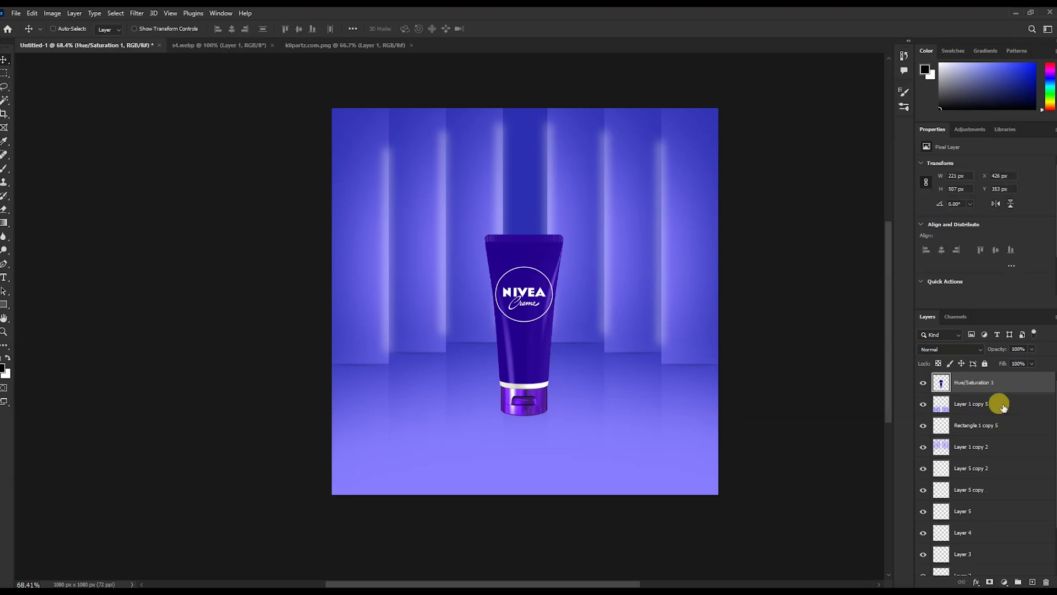
Duplicate the purple tube, rotate the copy 180°, and place it below the original.
key(ctrl+j)
key(ctrl+t)
mouse_move(574, 184)
mouse_down()
mouse_move(468, 577)
mouse_move(413, 441)
mouse_up()
mouse_move(517, 256)
mouse_down()
mouse_move(521, 427)
mouse_move(534, 404)
mouse_up()
scroll(521, 427, up, 3)
scroll(535, 404, down, 2)
Warp the flipped copy so its top meets the tube's cap as a reflection.
right_click(533, 360)
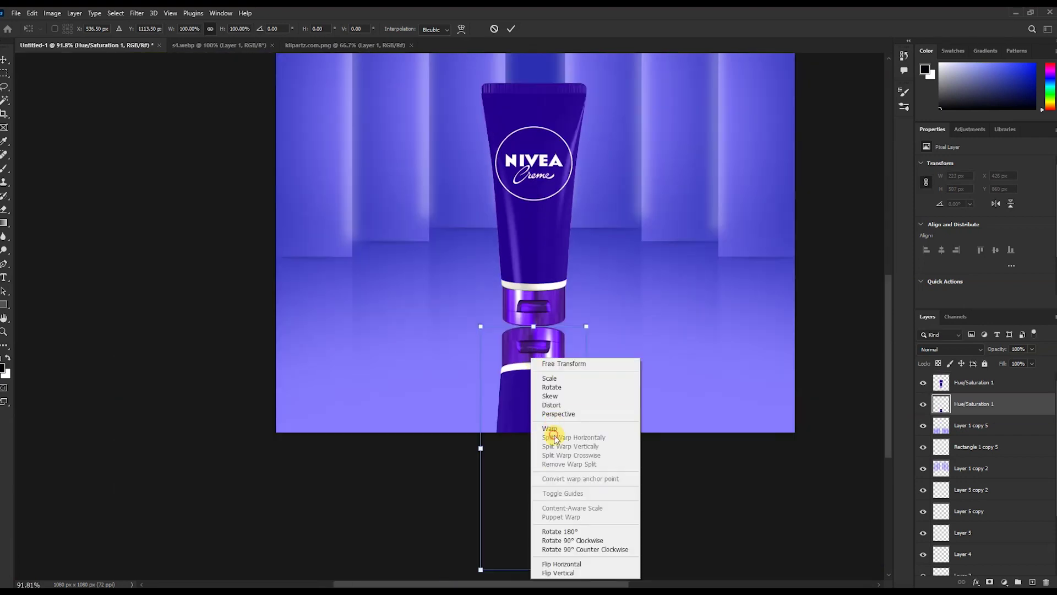
click(552, 430)
scroll(419, 319, up, 5)
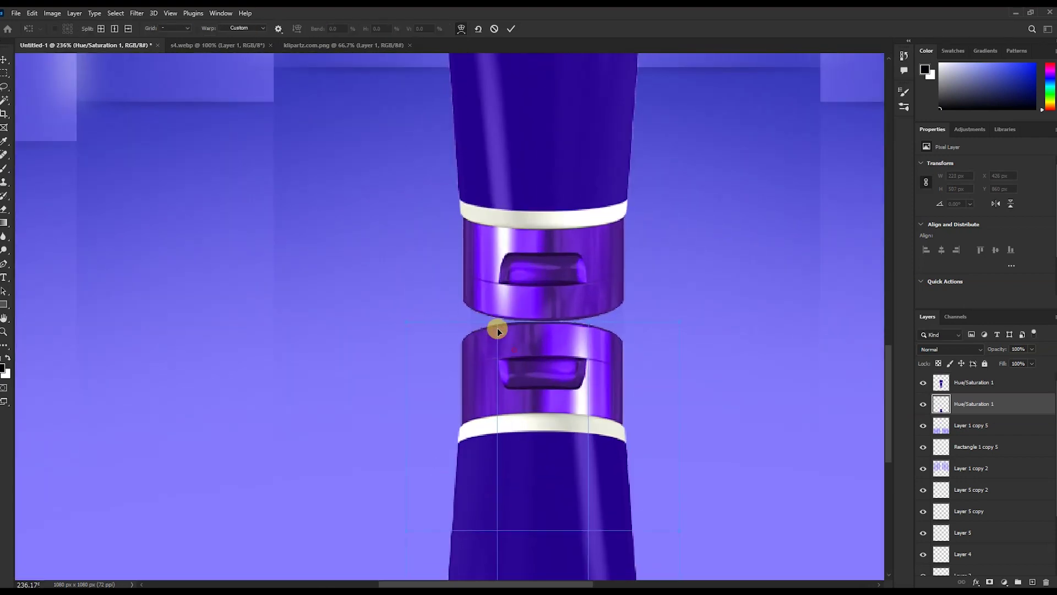
scroll(416, 269, up, 2)
drag(681, 346, 682, 193)
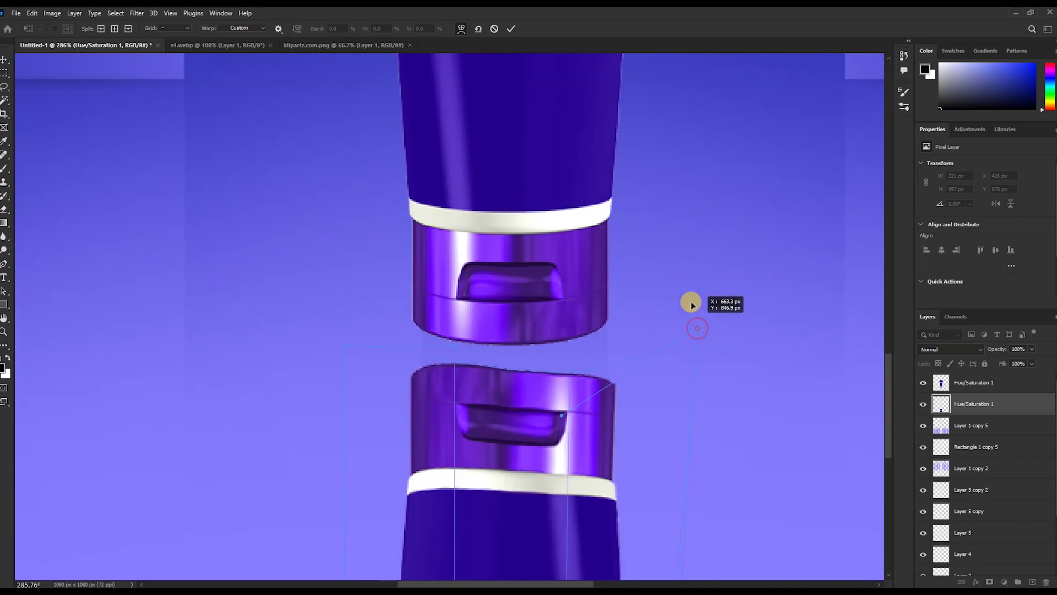
mouse_move(444, 347)
mouse_down()
mouse_move(359, 298)
mouse_move(353, 182)
mouse_up()
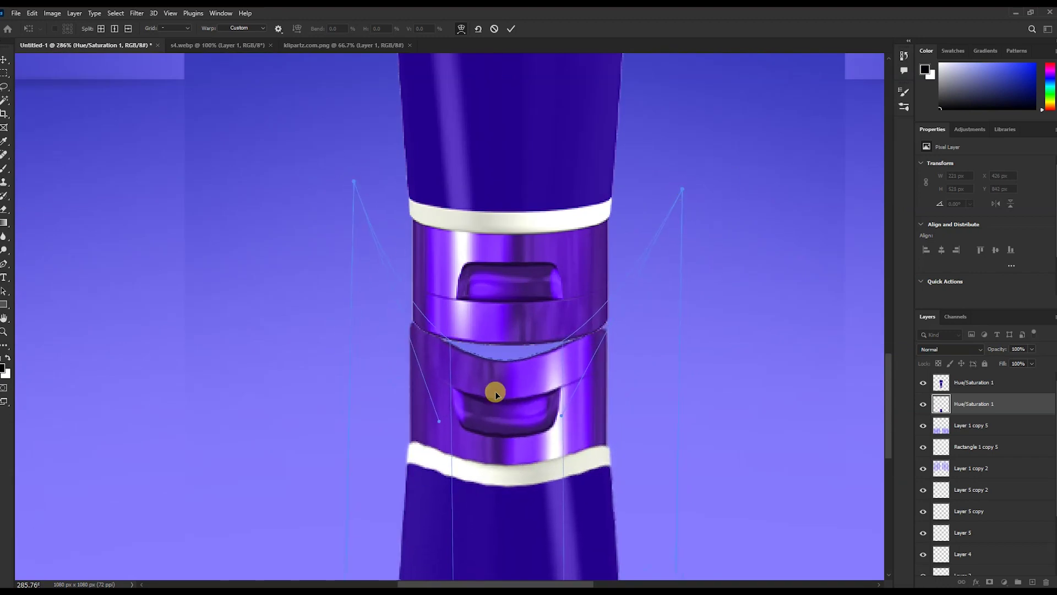
drag(450, 344, 481, 325)
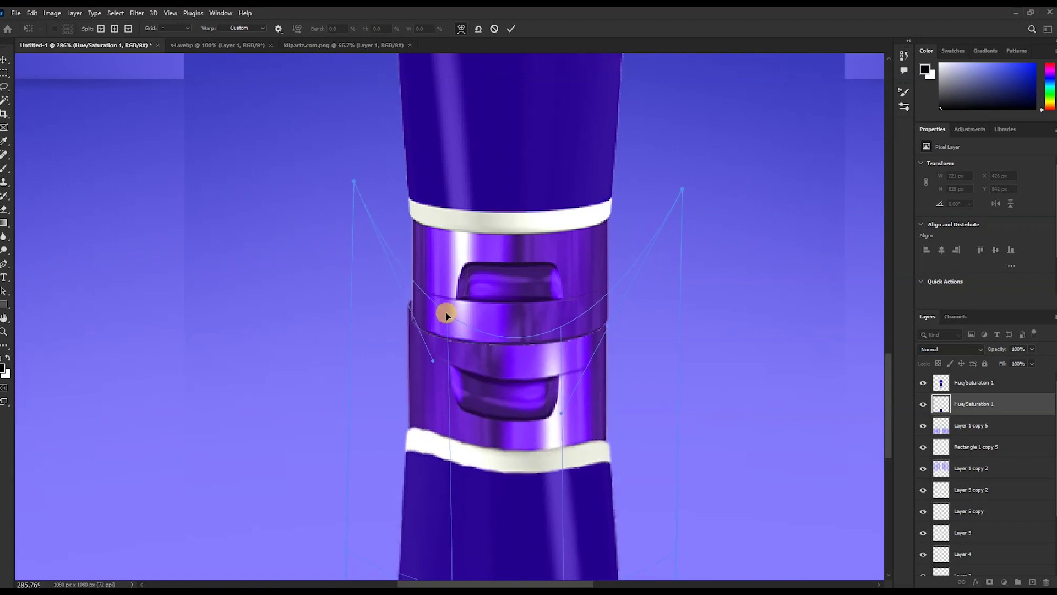
drag(565, 325, 564, 306)
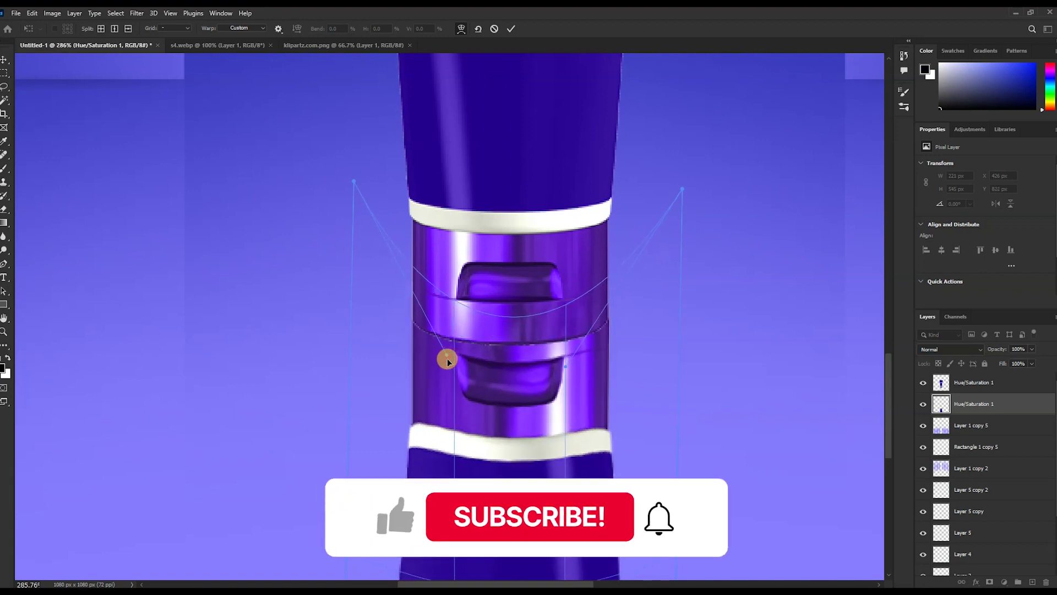
drag(447, 357, 446, 387)
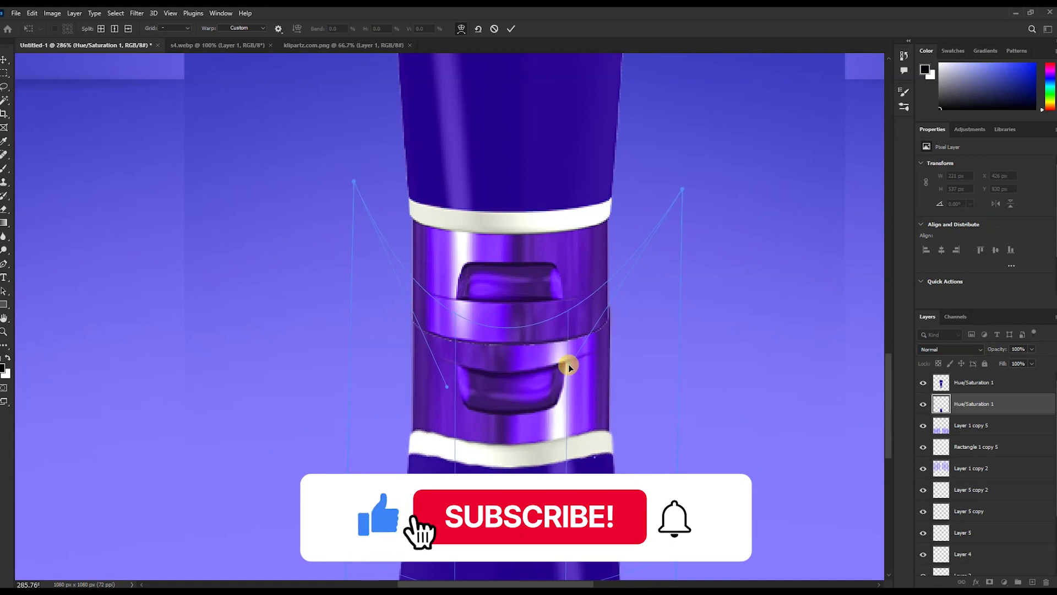
scroll(564, 405, down, 2)
key(Return)
Erase the lower part of the reflection with a large eraser so it fades out.
key(ctrl+0)
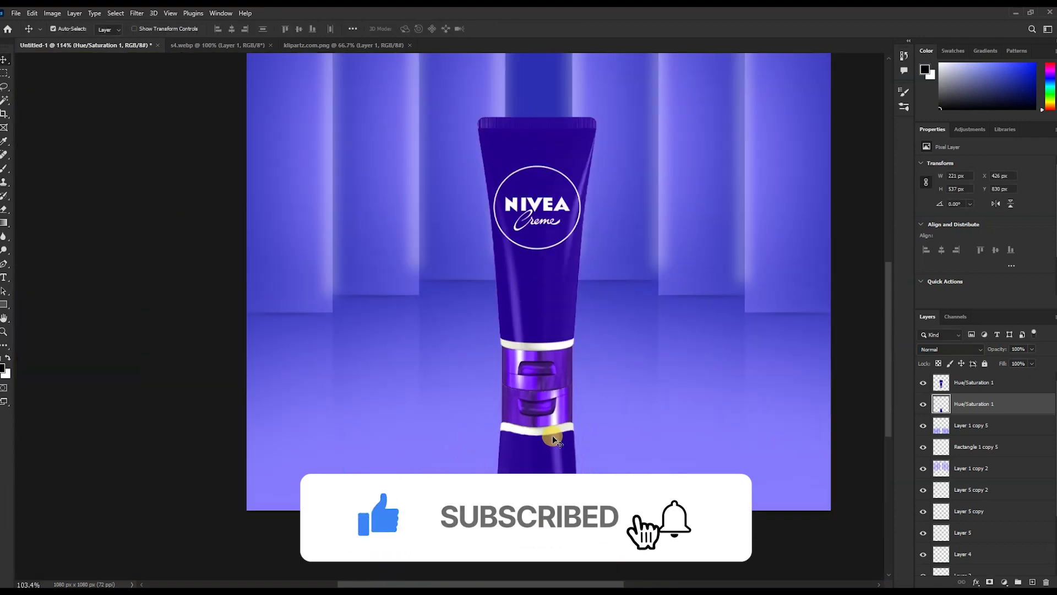
key(e)
key(bracketright)
key(bracketright)
key(bracketright)
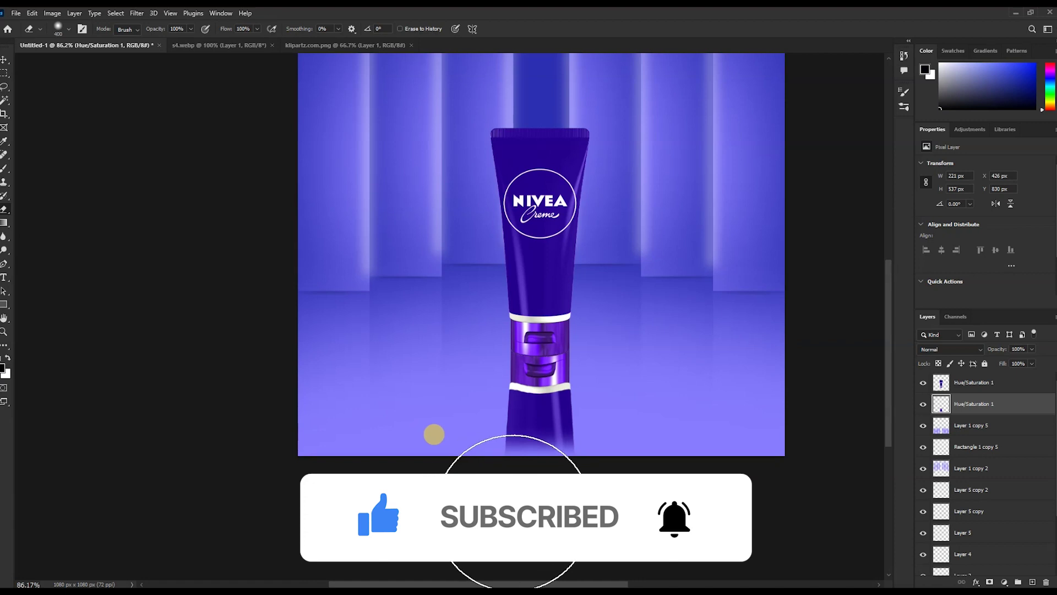
drag(610, 574, 451, 544)
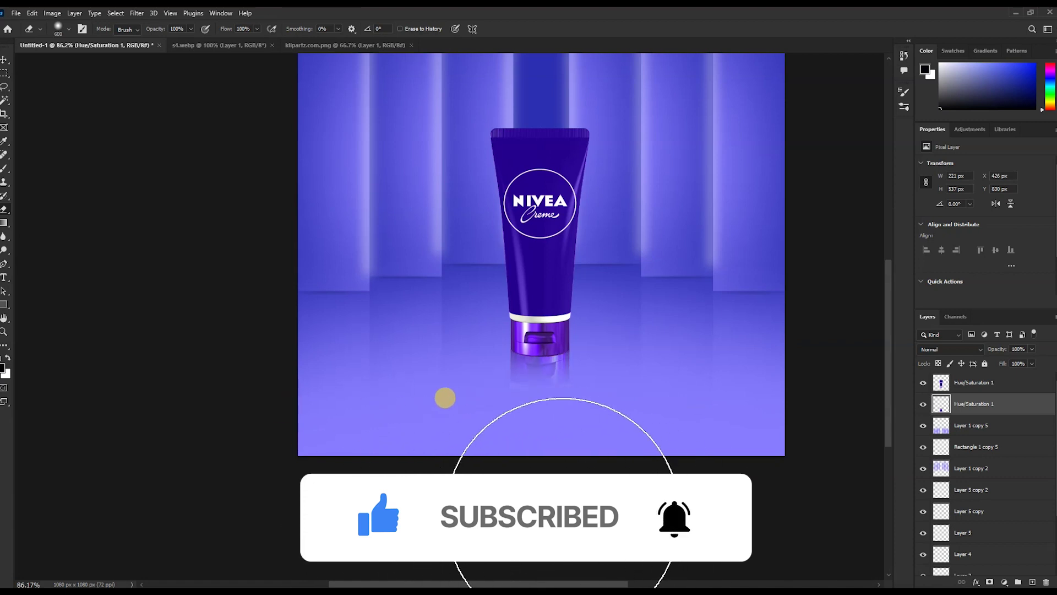
scroll(451, 511, down, 3)
scroll(498, 388, up, 2)
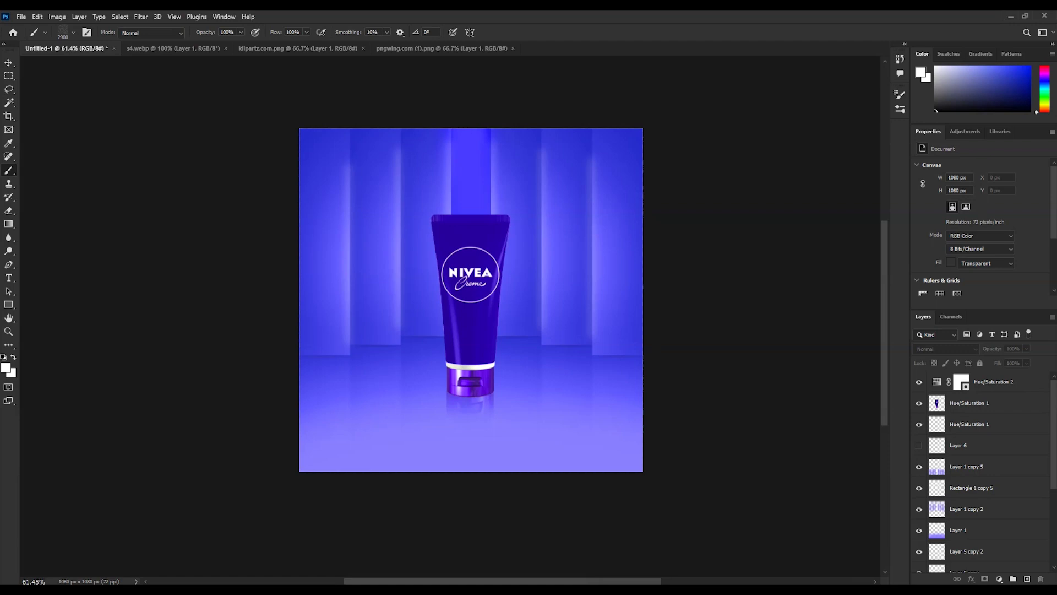
Paste the bokeh particle overlay, erase specks over the tube, and lower its opacity to about 42%.
key(ctrl+v)
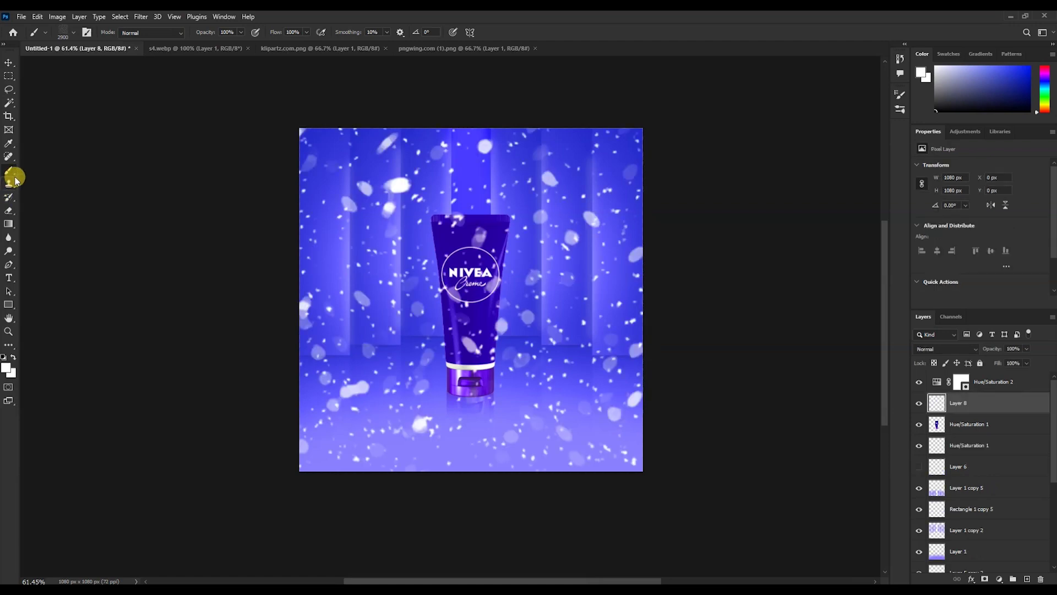
key(e)
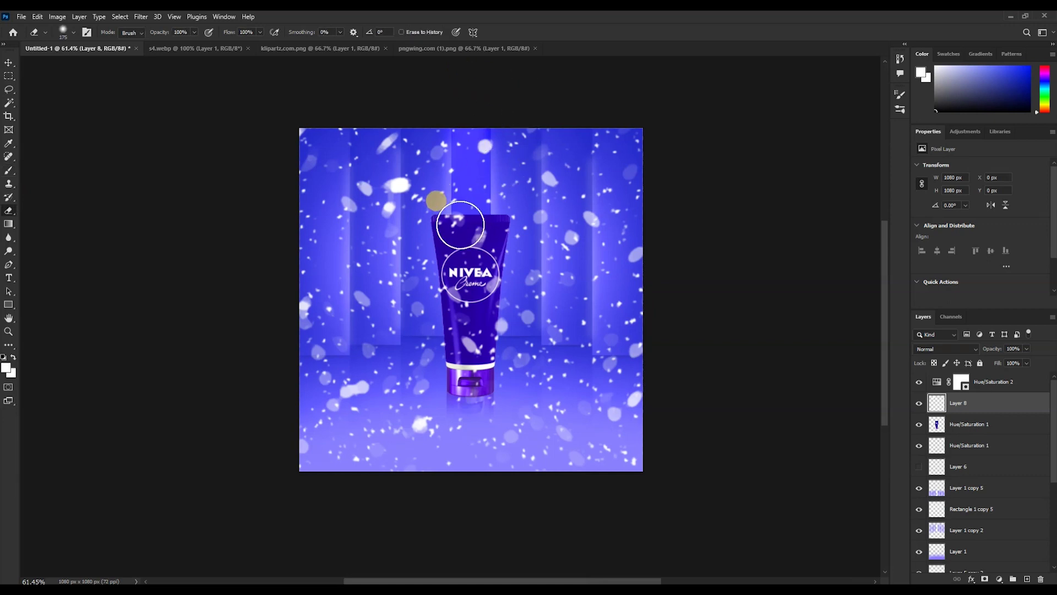
mouse_move(469, 242)
mouse_down()
mouse_move(469, 368)
mouse_move(463, 250)
mouse_move(449, 238)
mouse_move(486, 229)
mouse_move(472, 373)
mouse_up()
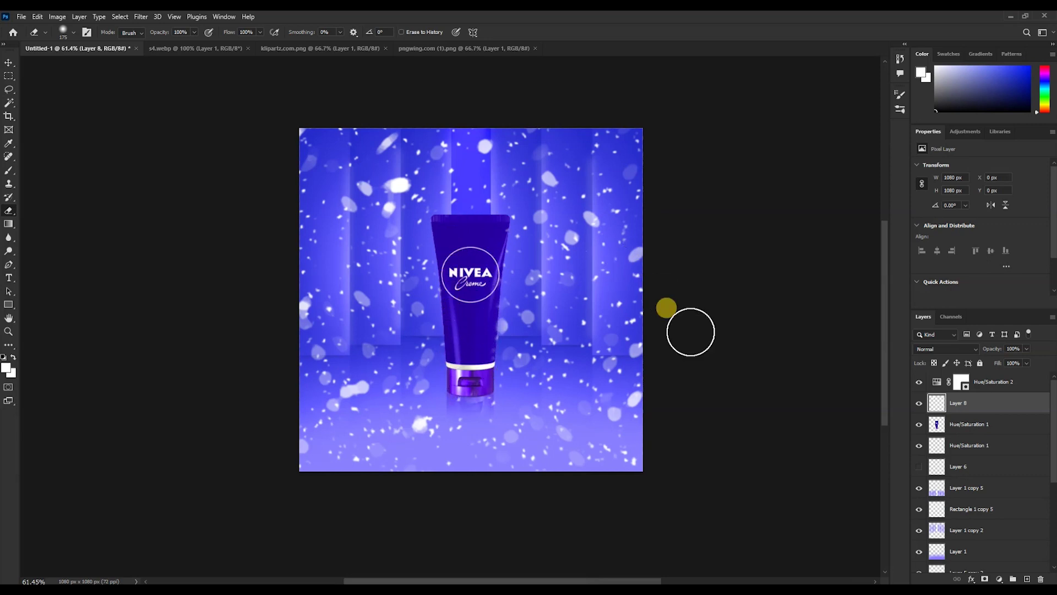
key(v)
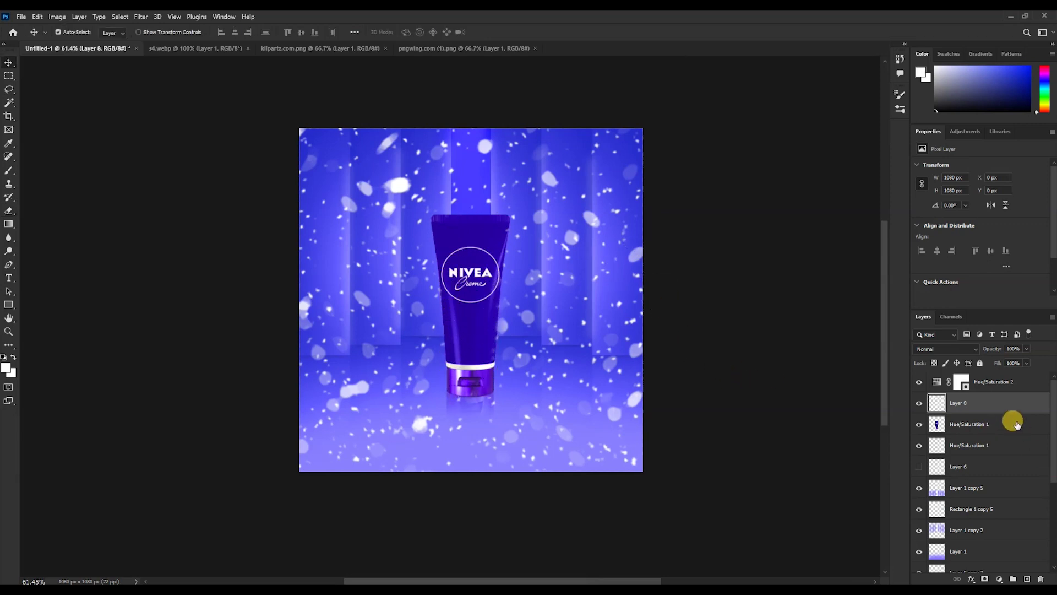
drag(1021, 361, 1011, 364)
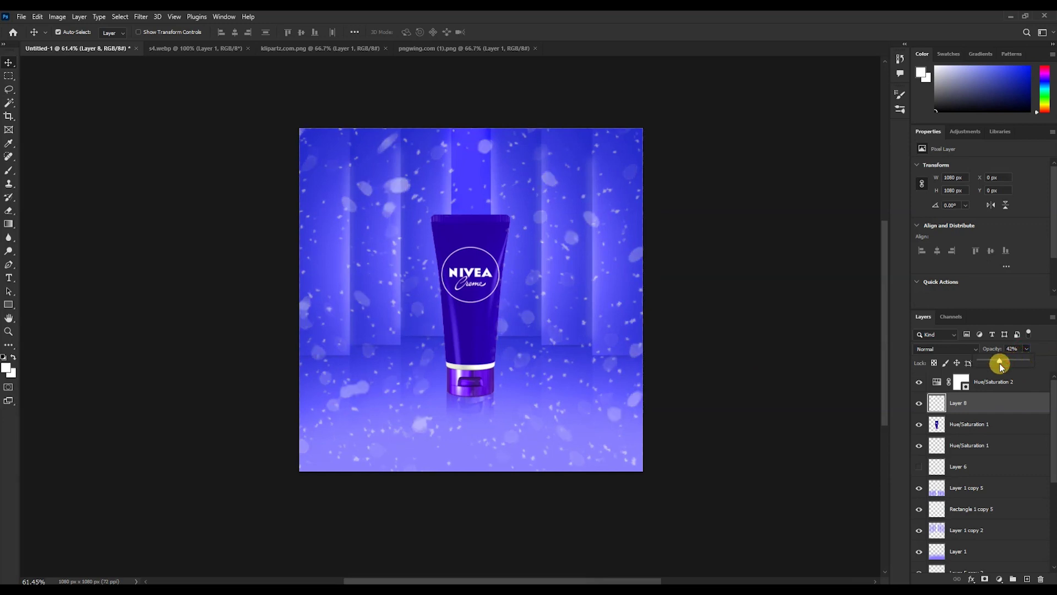